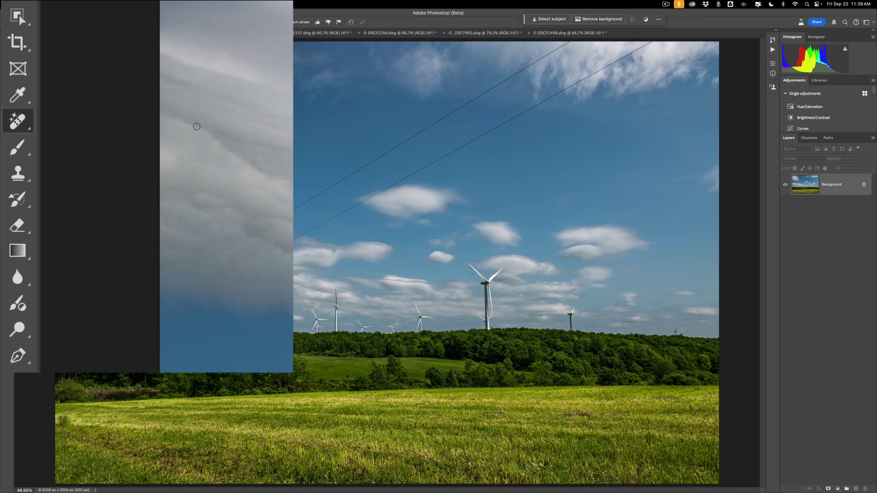
Switch to the Remove Tool from the healing tool group in the toolbar
right_click(20, 127)
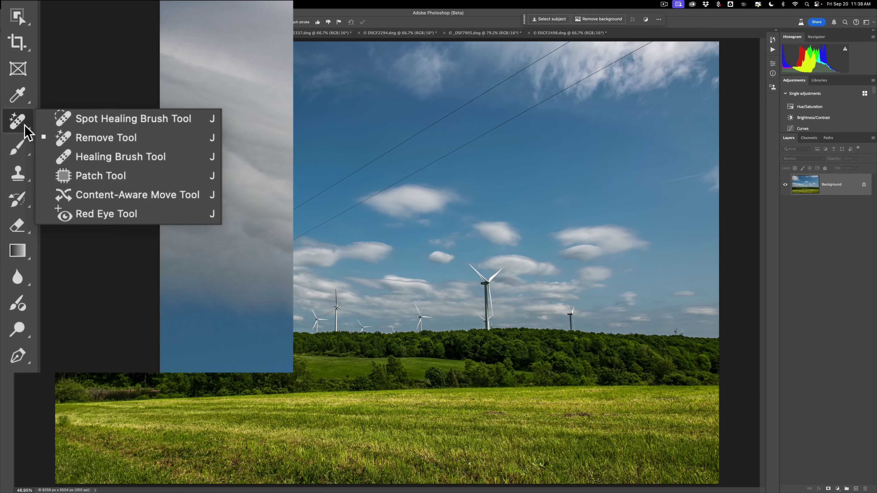
click(97, 137)
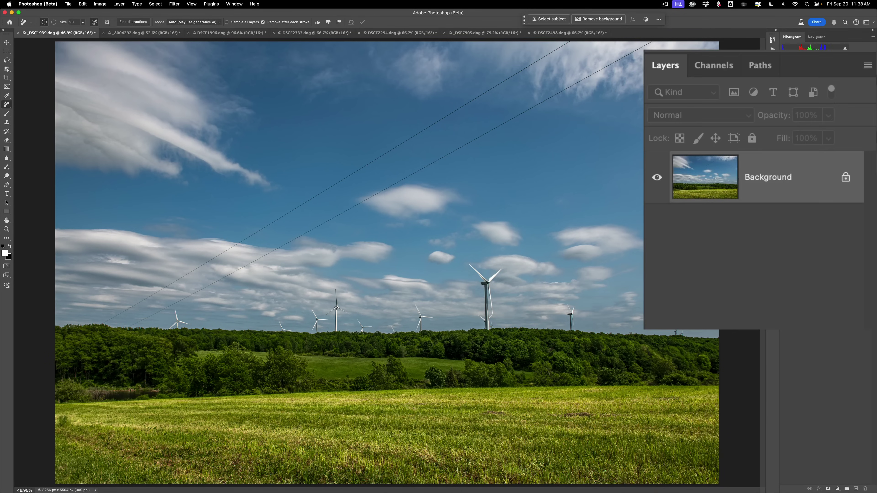
Duplicate the photo to Layer 1 and keep the Remove mode on Auto (May use generative AI)
key(super+j)
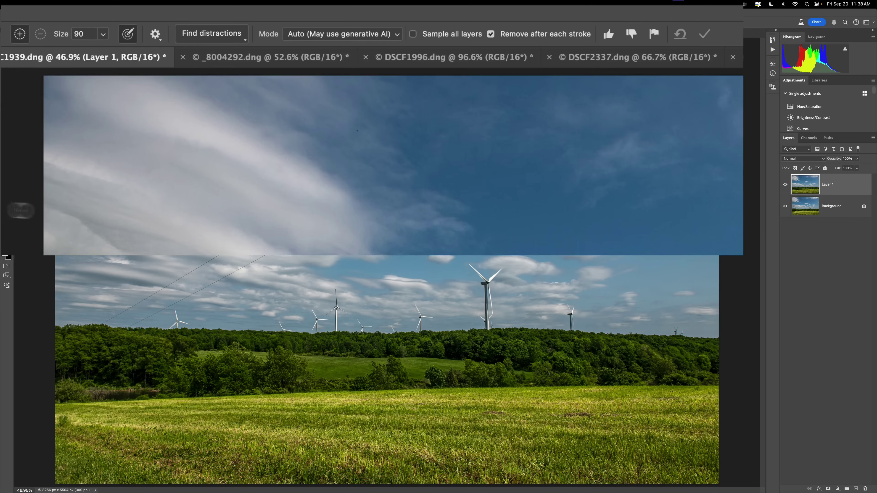
click(221, 42)
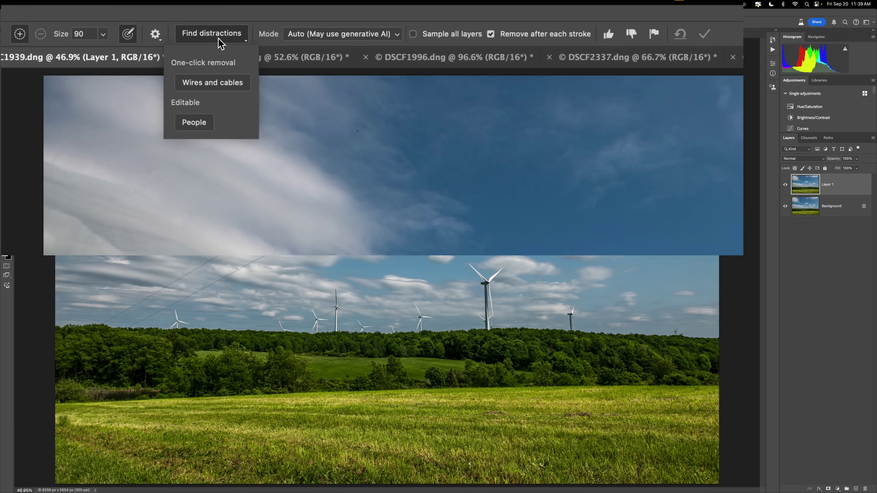
click(341, 35)
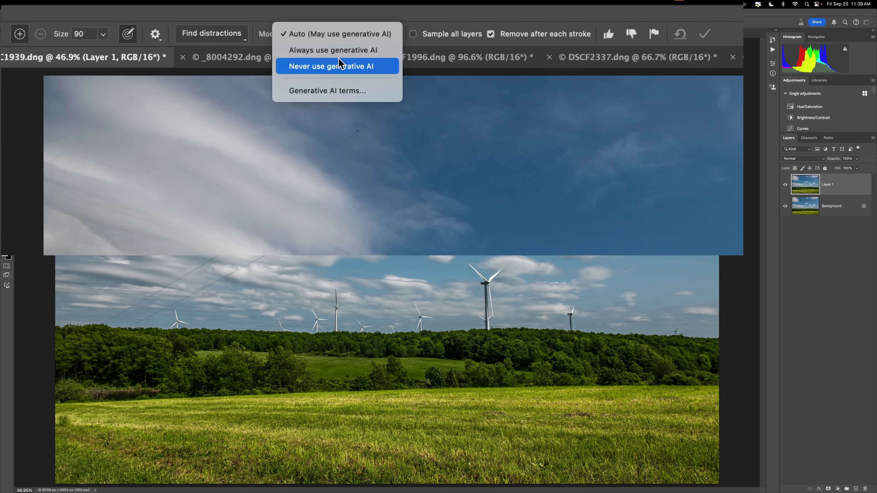
click(337, 34)
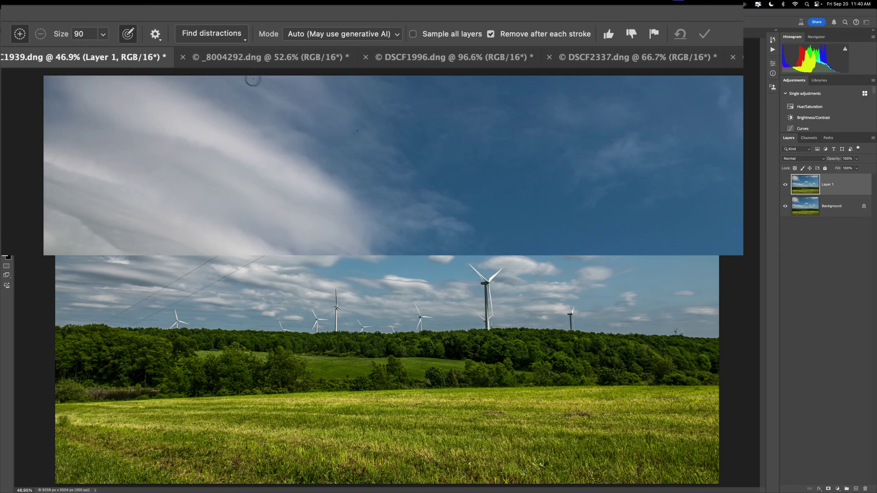
Erase the sky's power lines with Find distractions > Wires and cables
click(240, 37)
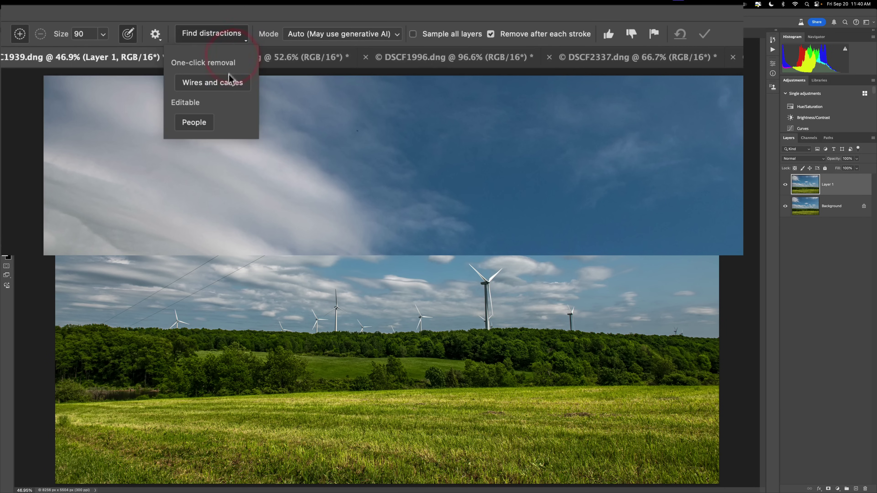
click(228, 89)
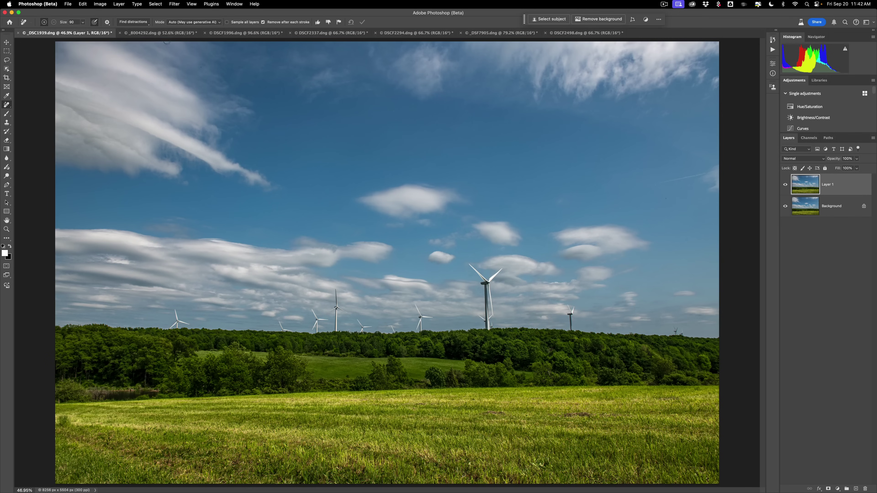
On the _8004292.dng river photo, add an empty layer and remove wires via Wires and cables
click(164, 34)
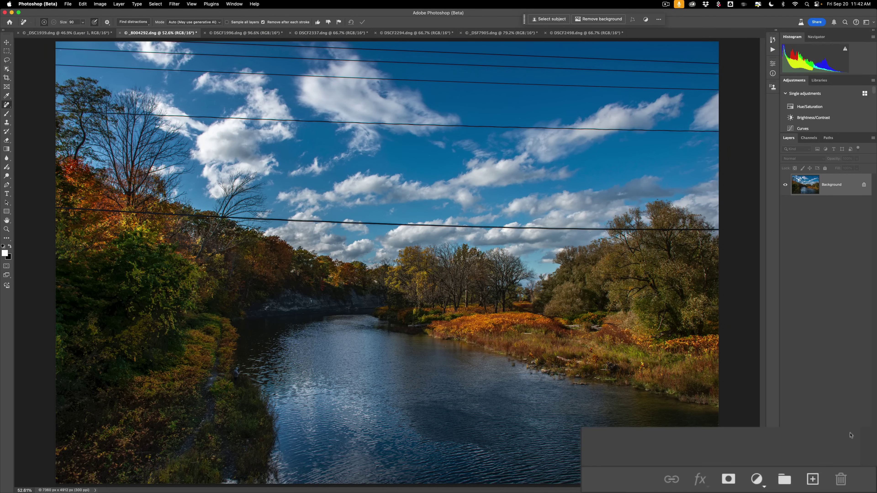
click(813, 479)
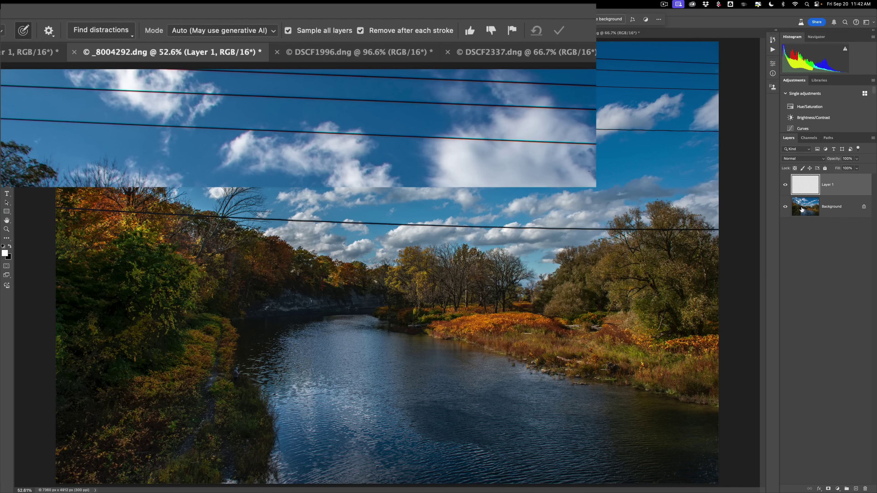
click(110, 34)
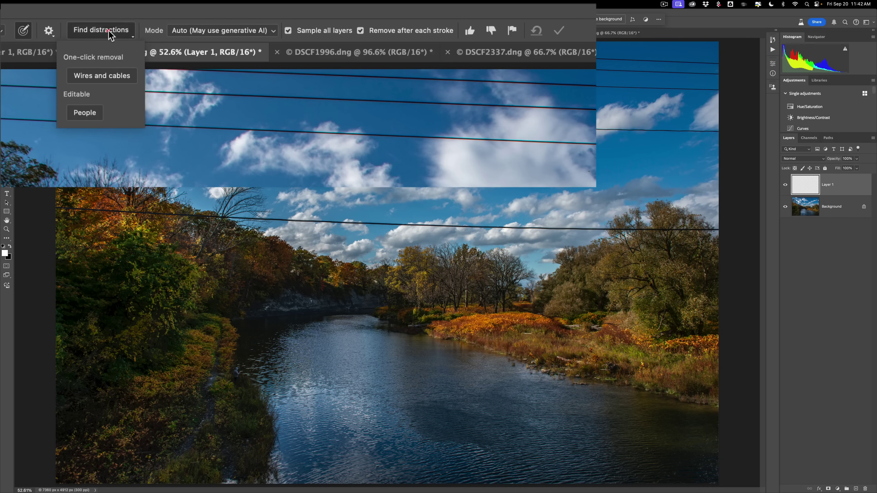
click(104, 77)
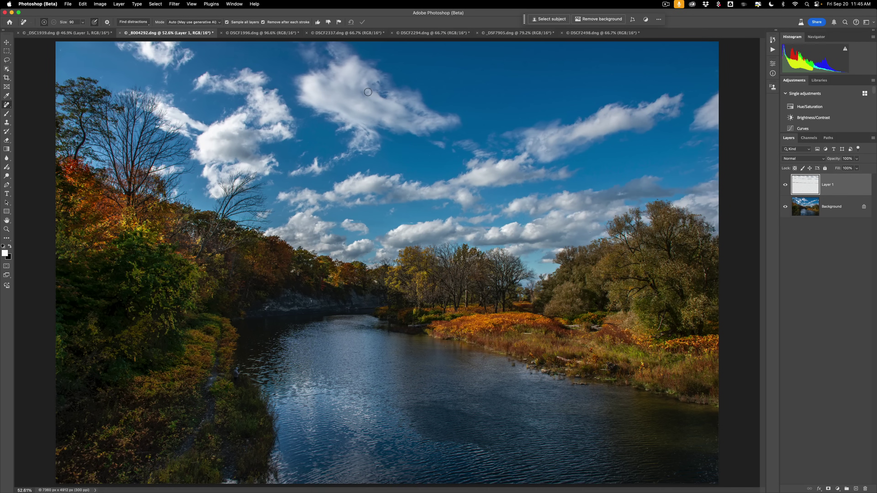
Pick the Clone Stamp, sample the river photo's sky, and paint it over the cloud
key(s)
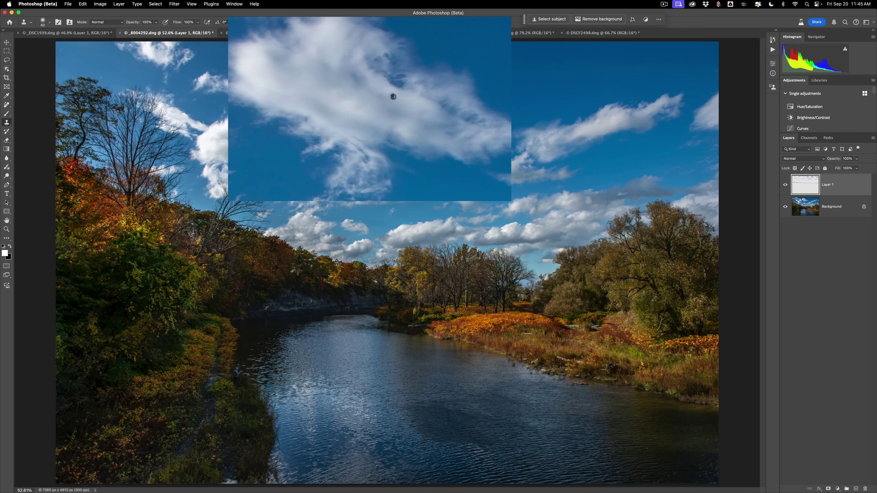
key(alt)
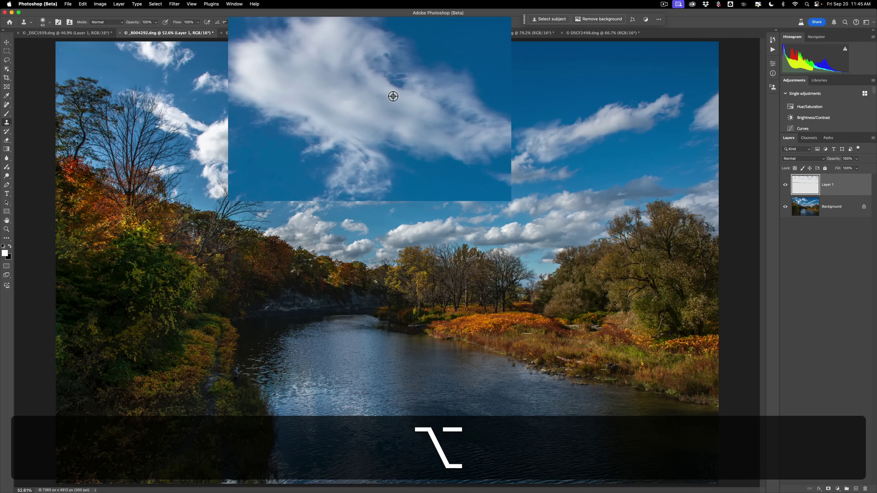
alt+click(393, 97)
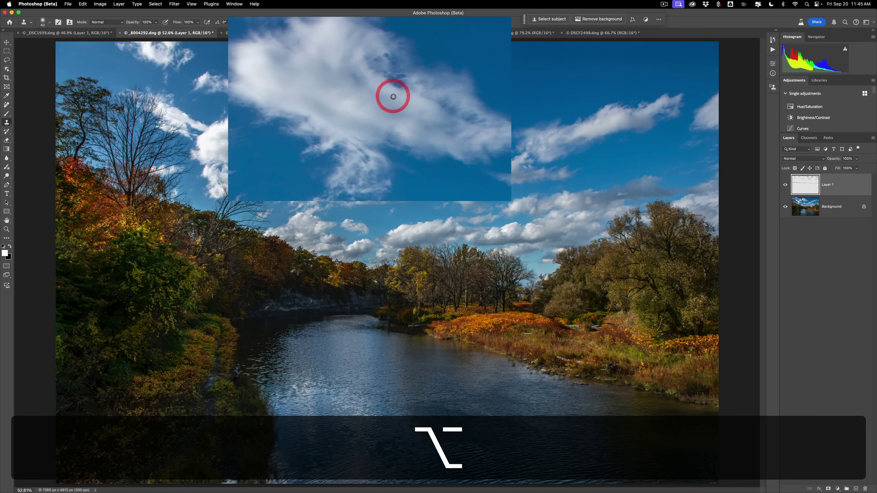
click(387, 96)
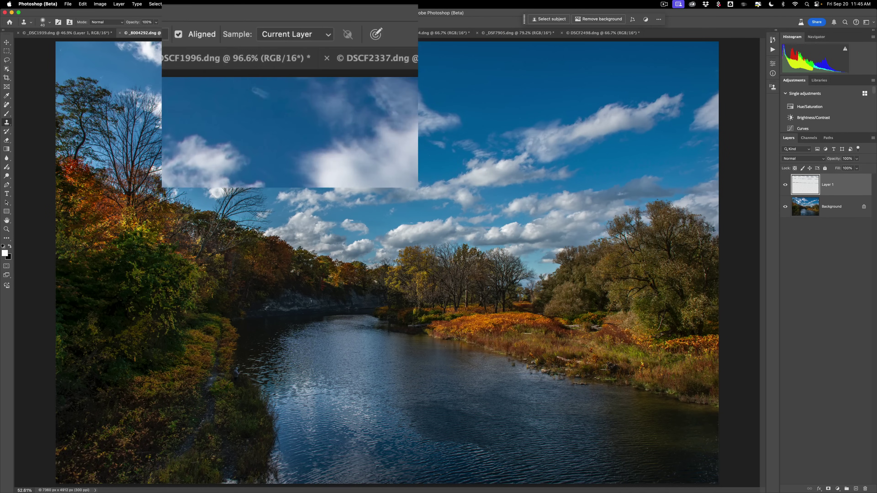
Set the clone Sample option to All Layers and paint cloned sky onto the cloud again
click(280, 34)
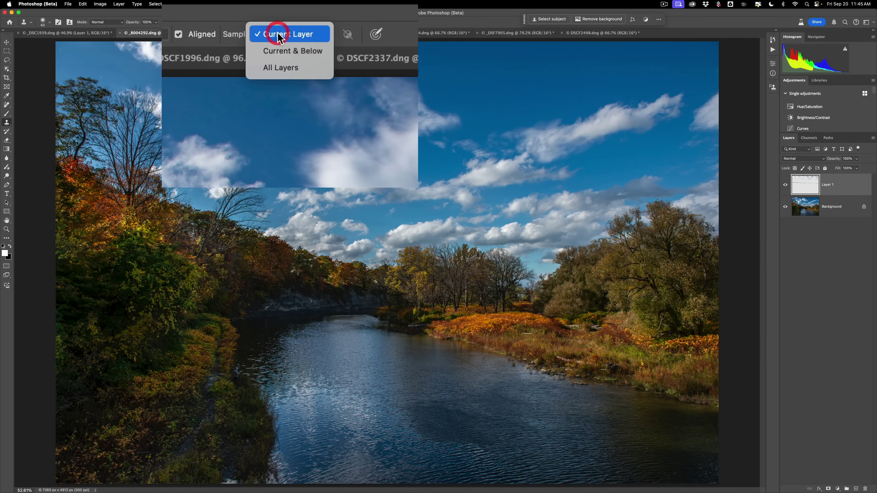
click(276, 51)
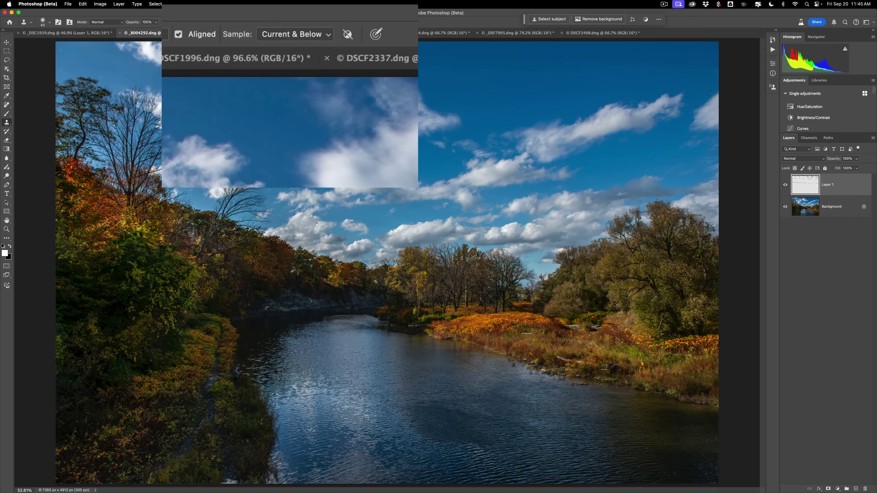
click(293, 35)
click(290, 52)
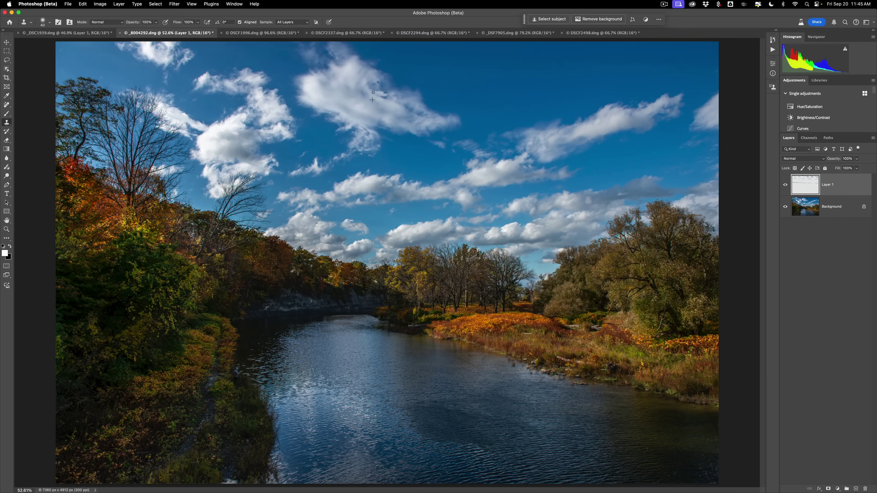
alt+click(379, 96)
Enlarge the clone brush to 70, finish covering the cloud, and switch to DSCF1996.dng
key(bracketright)
key(bracketright)
key(bracketright)
click(373, 95)
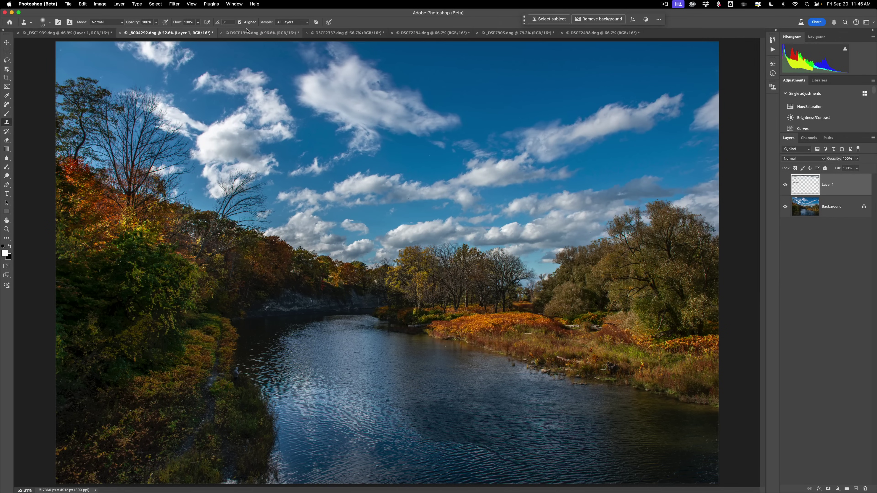
click(245, 33)
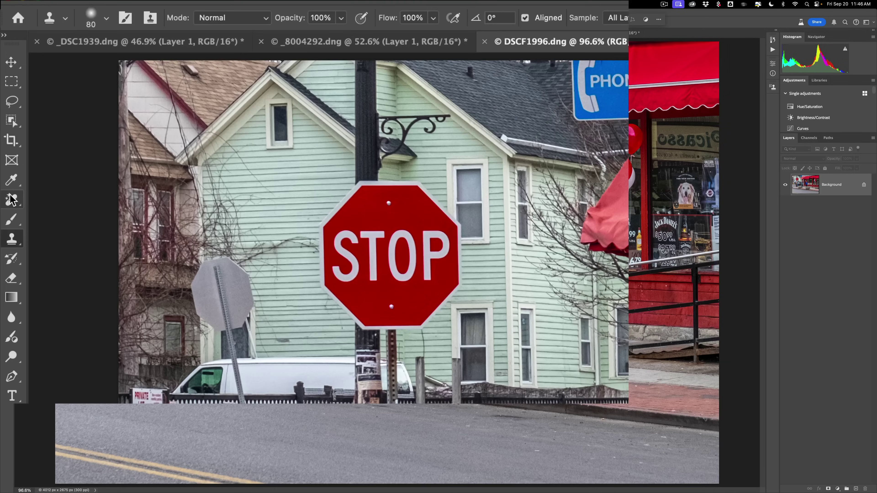
Duplicate the storefront photo, try Find distractions > People, then switch to DSCF2337.dng
click(6, 104)
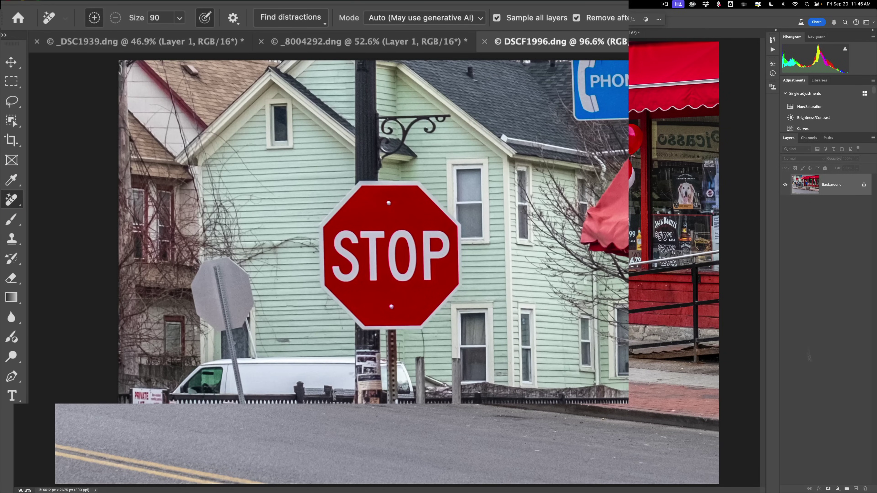
key(super+j)
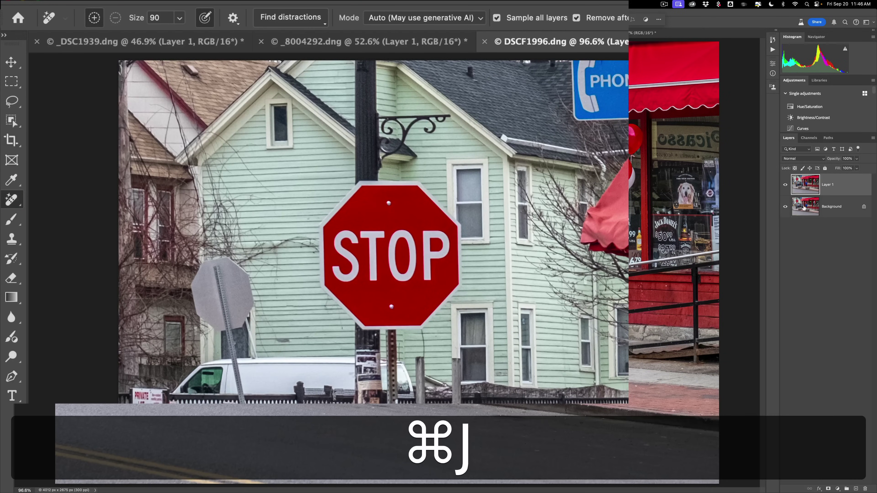
click(308, 17)
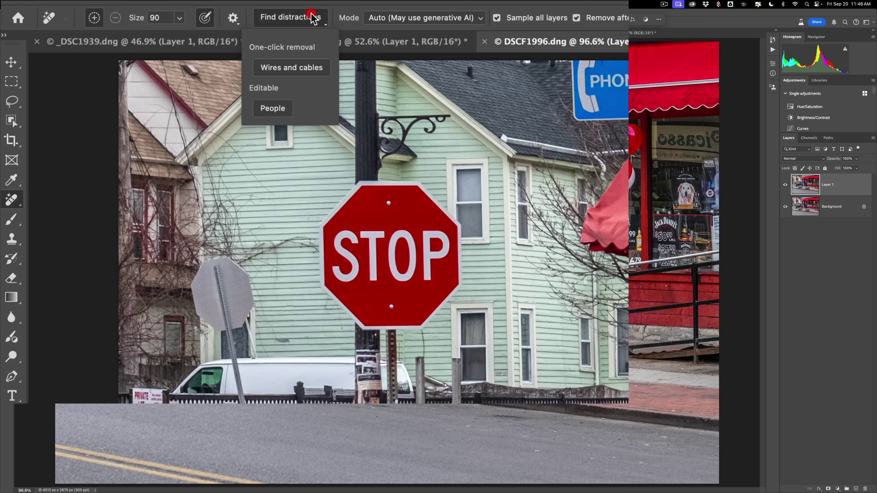
click(276, 109)
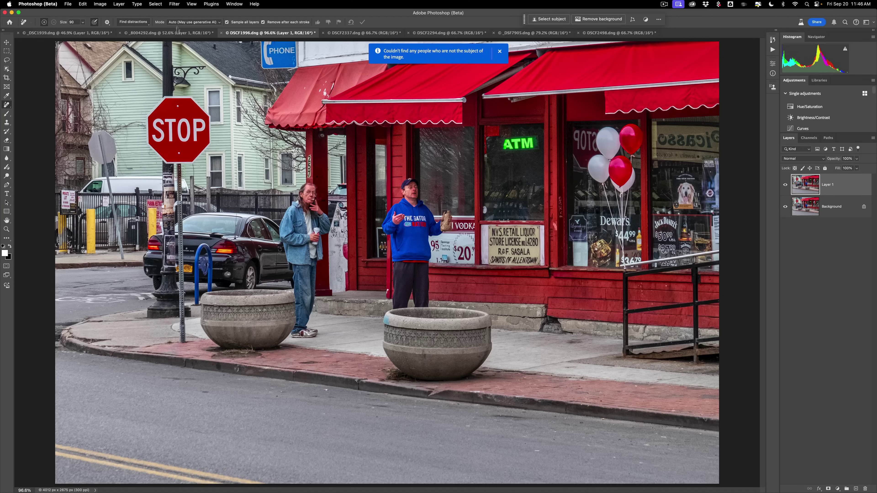
click(338, 32)
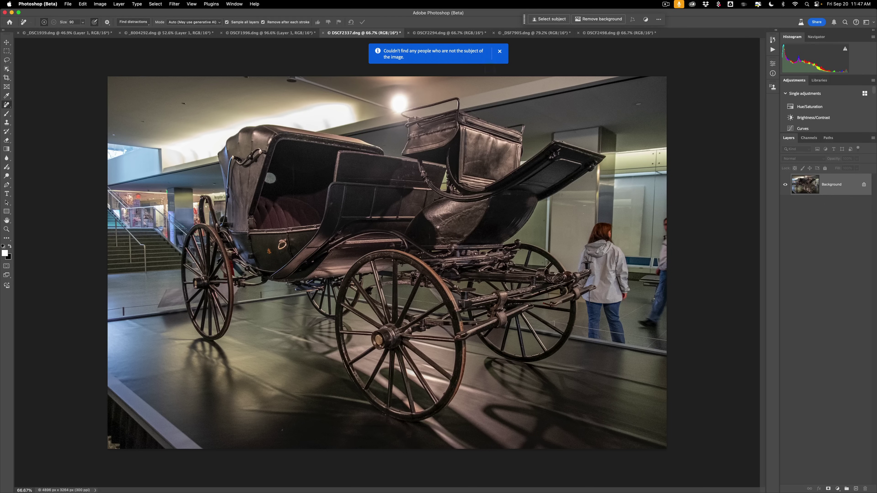
Duplicate the carriage photo to Layer 1 and mark its visitors with Find distractions > People
click(499, 51)
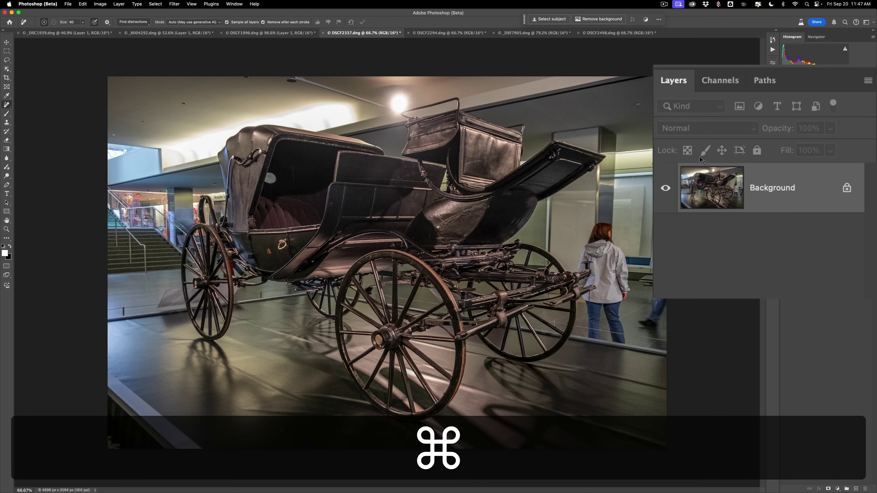
key(super+j)
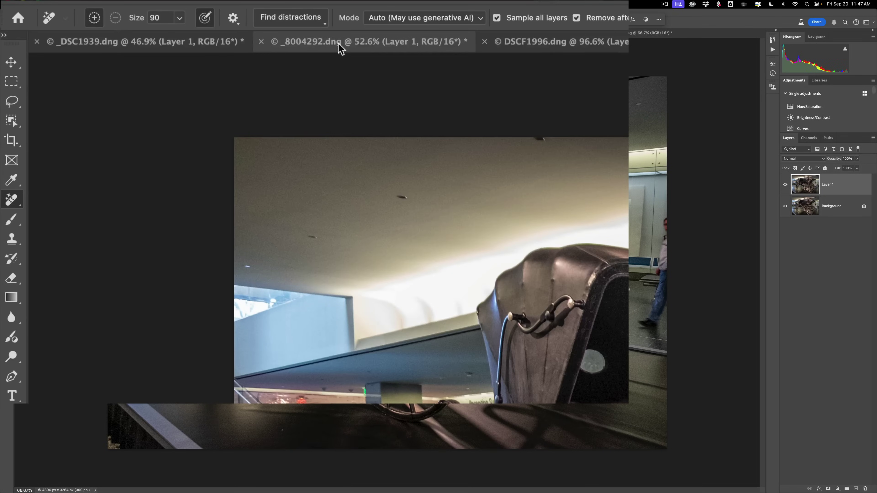
click(322, 24)
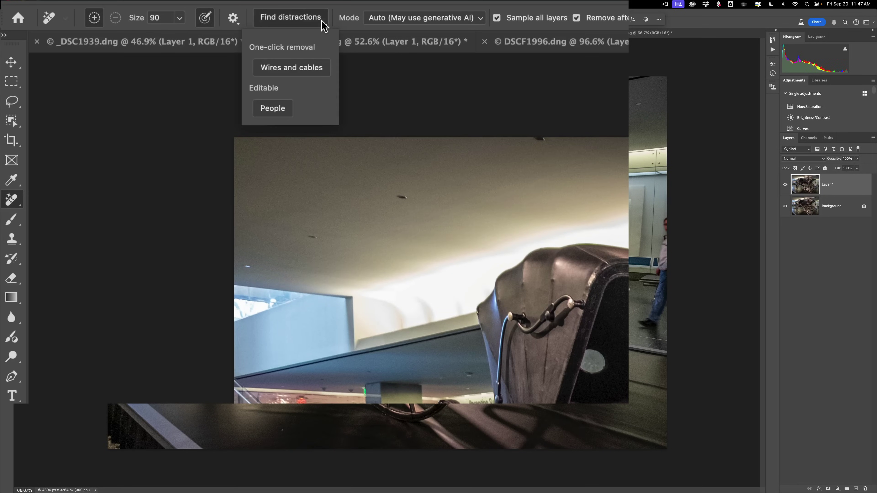
click(273, 108)
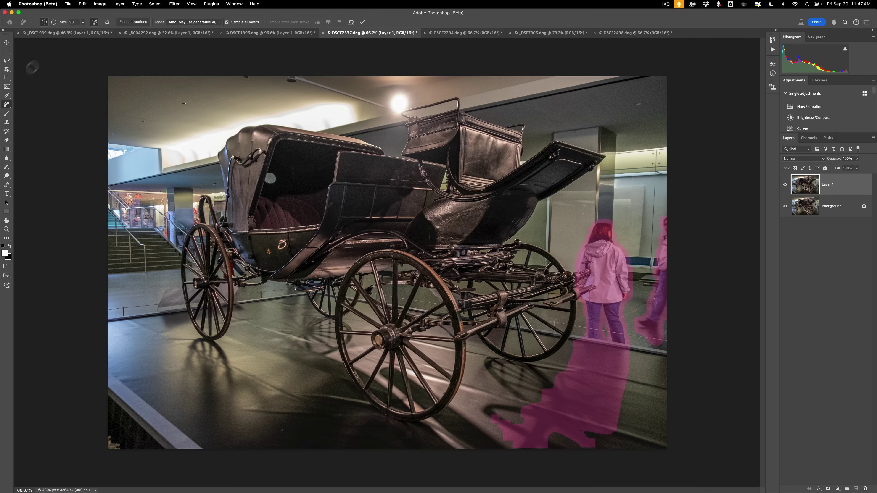
Using Subtract mode with a 400 brush, unmark the floor shadow below the visitors
click(54, 22)
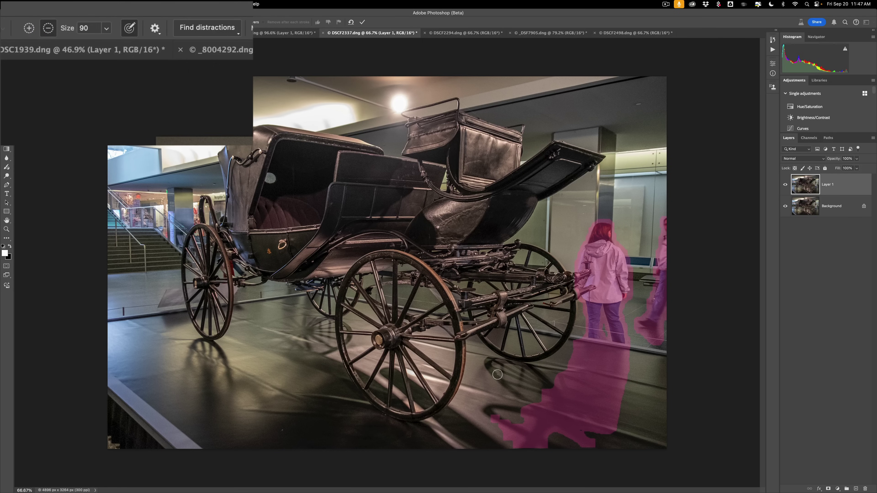
key(bracketright)
key(bracketright)
key(bracketright)
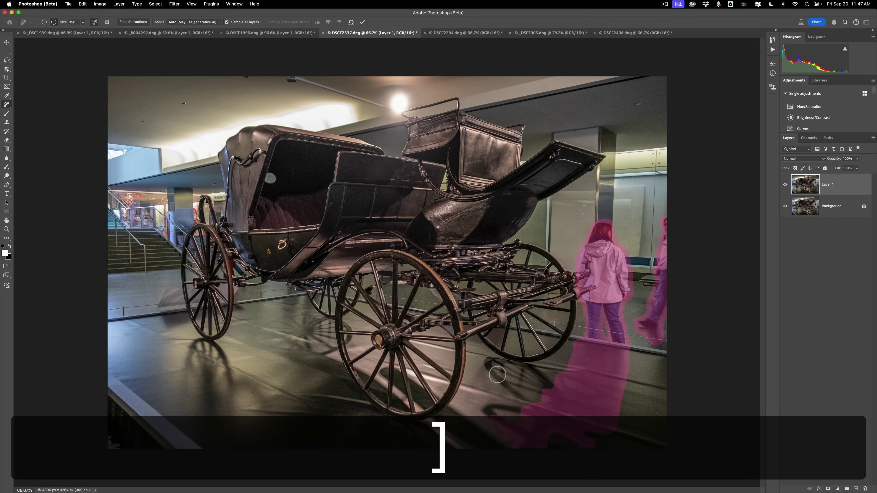
key(bracketright)
key(bracketright)
key(bracketleft)
key(bracketright)
key(bracketright)
key(bracketright)
key(bracketright)
key(bracketright)
mouse_move(496, 383)
mouse_down()
mouse_move(496, 412)
mouse_move(529, 433)
mouse_move(591, 440)
mouse_move(524, 401)
mouse_move(655, 427)
mouse_move(556, 393)
mouse_move(662, 432)
mouse_up()
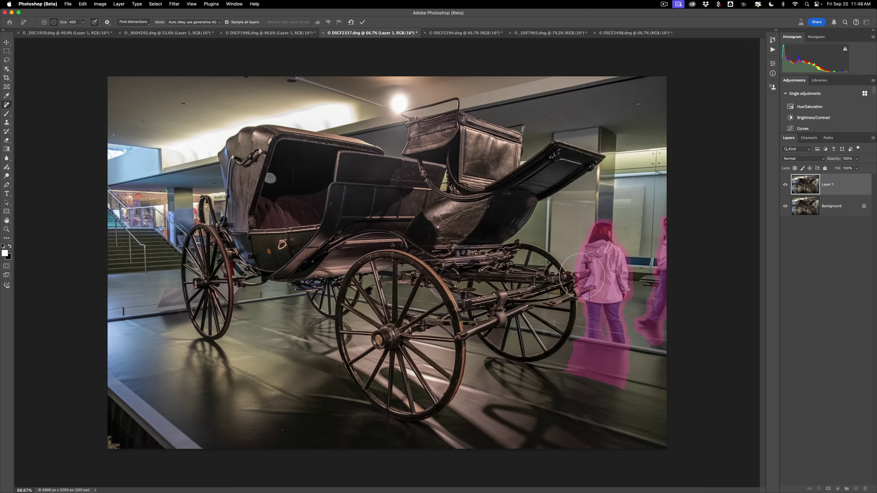
click(584, 277)
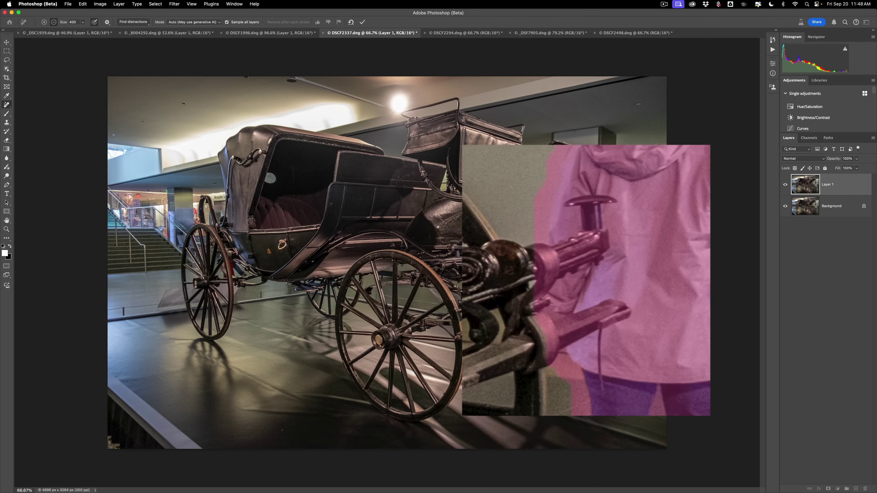
Apply the Remove tool so the marked visitors vanish from Layer 1
click(362, 22)
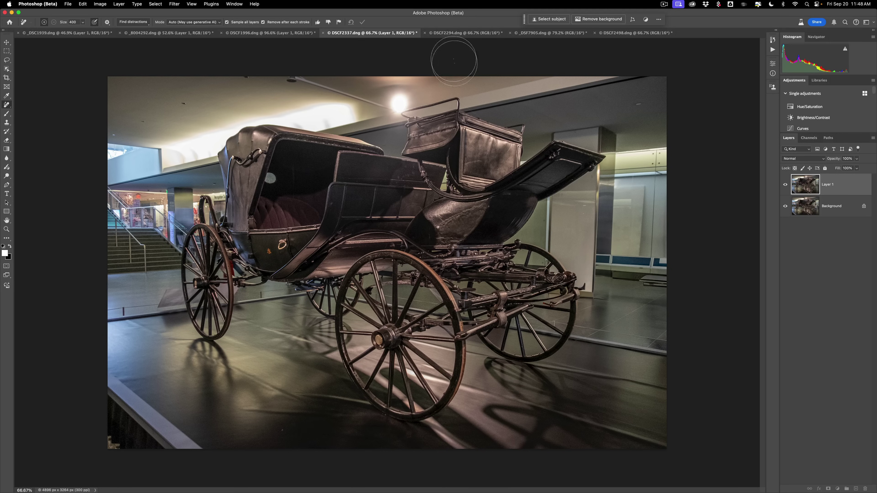
Switch to DSCF2294.dng, duplicate it to Layer 1, and mark people via Find distractions > People
click(451, 33)
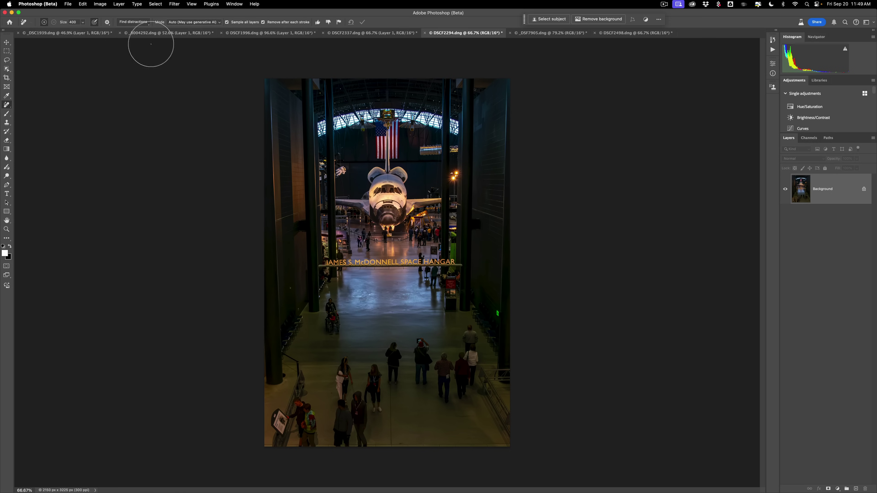
key(super)
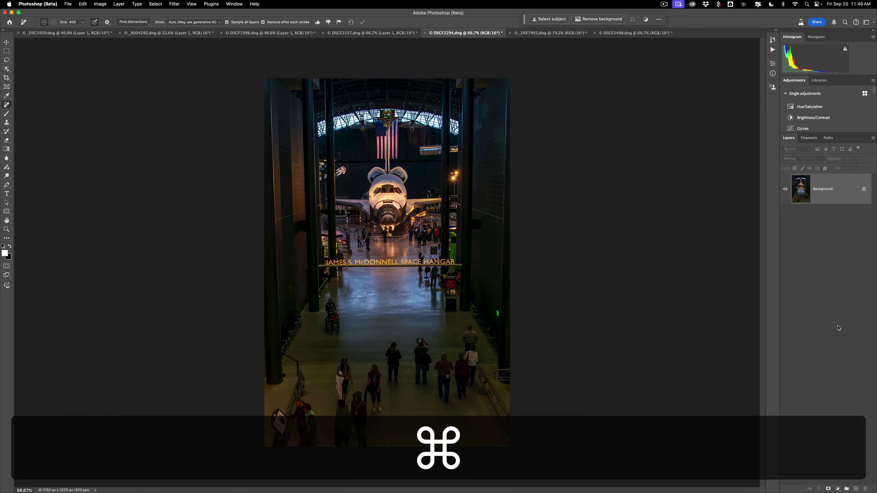
key(super+j)
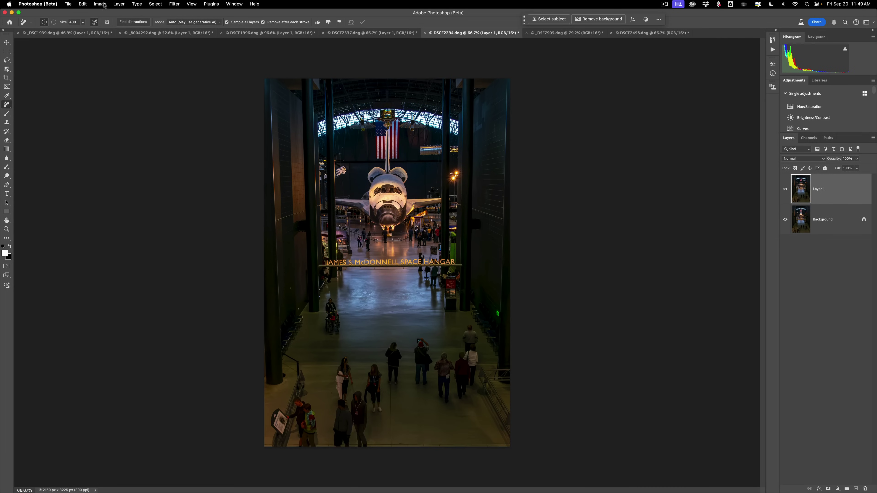
click(133, 23)
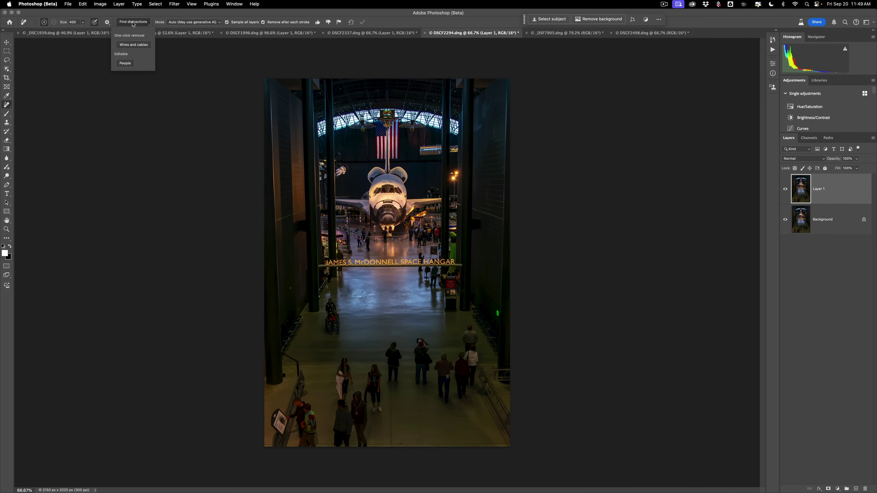
click(125, 63)
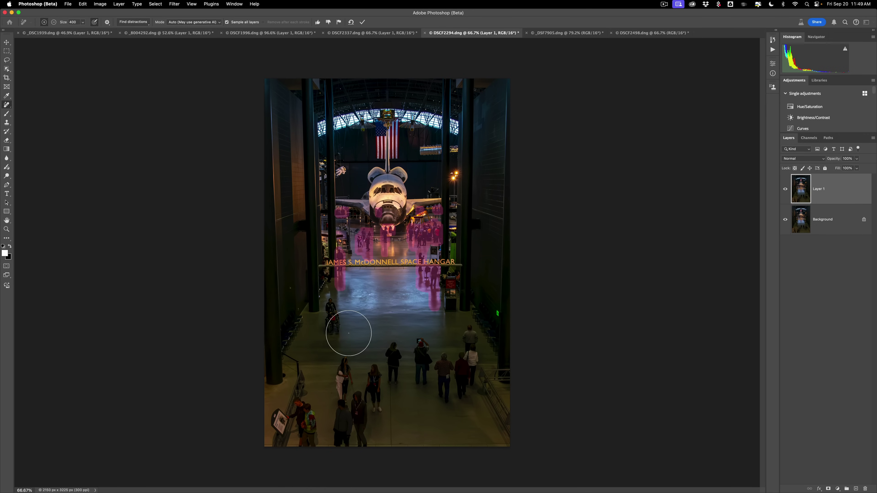
Shrink the brush to 200 and paint over the person near the wheelchair
key(bracketleft)
key(bracketleft)
drag(330, 309, 334, 323)
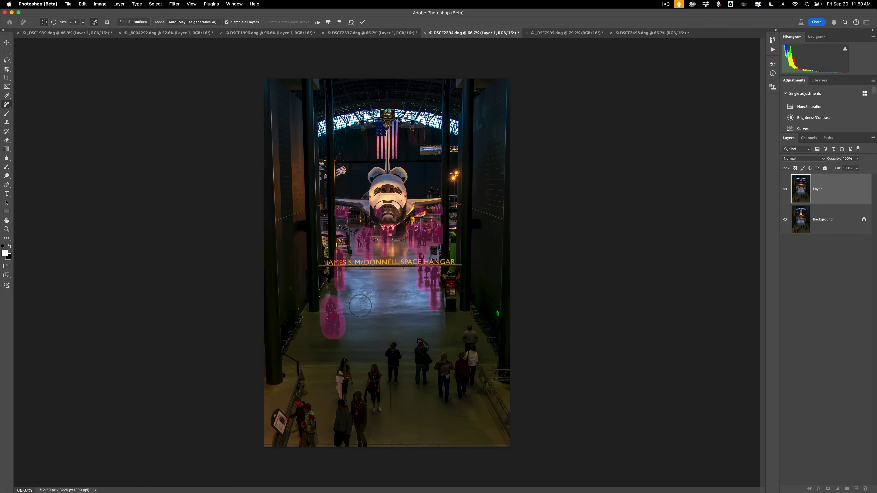
Apply the removal of the marked people in the hangar photo
click(363, 21)
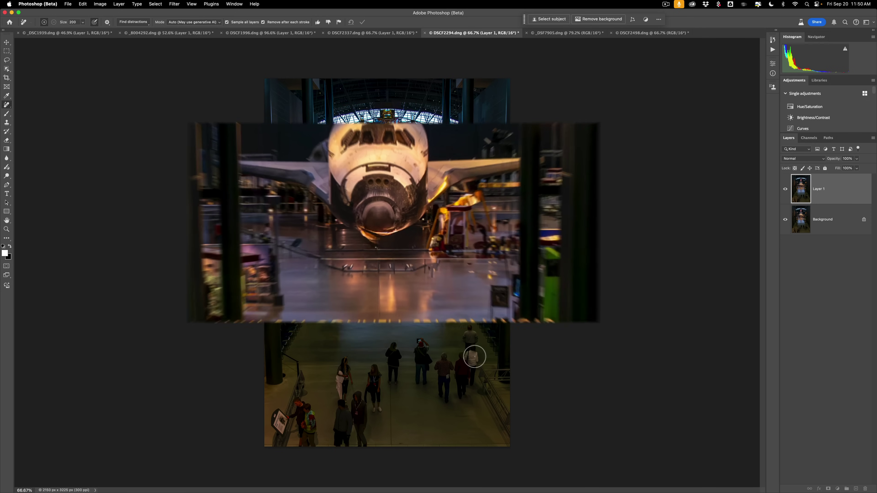
Switch to _DSF7905, duplicate it to Layer 1, and mark all people with Find distractions > People
click(550, 35)
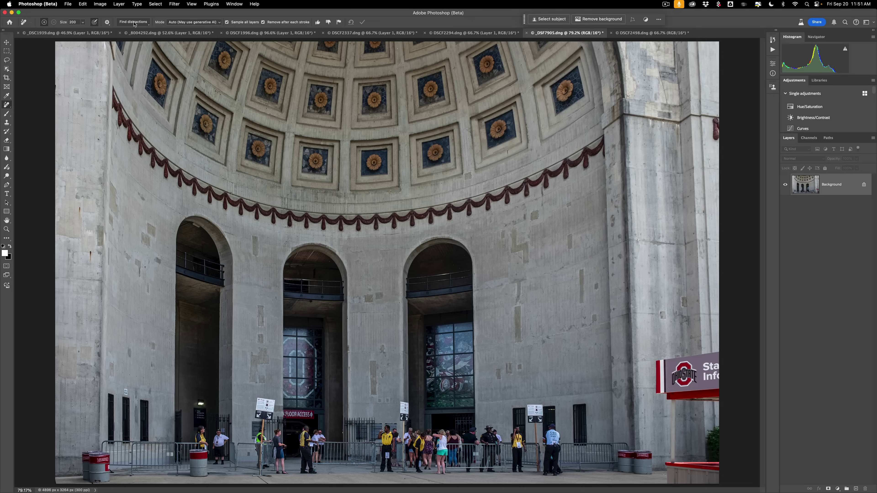
key(super)
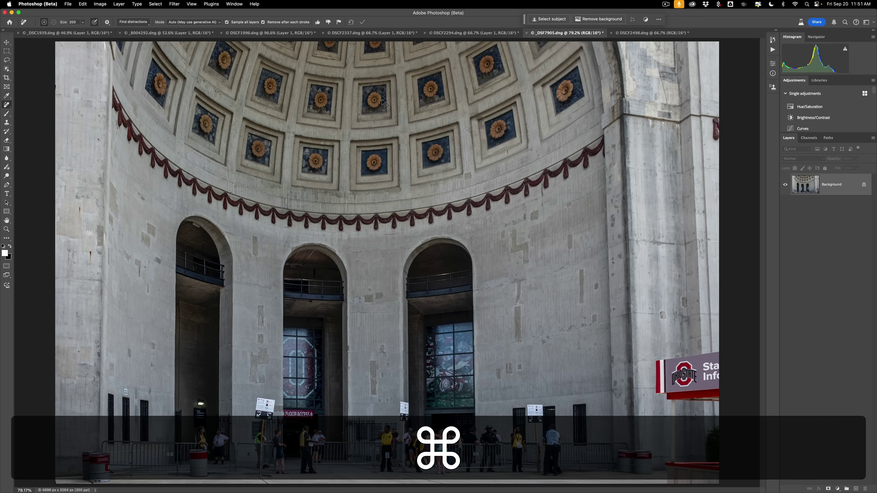
key(super+j)
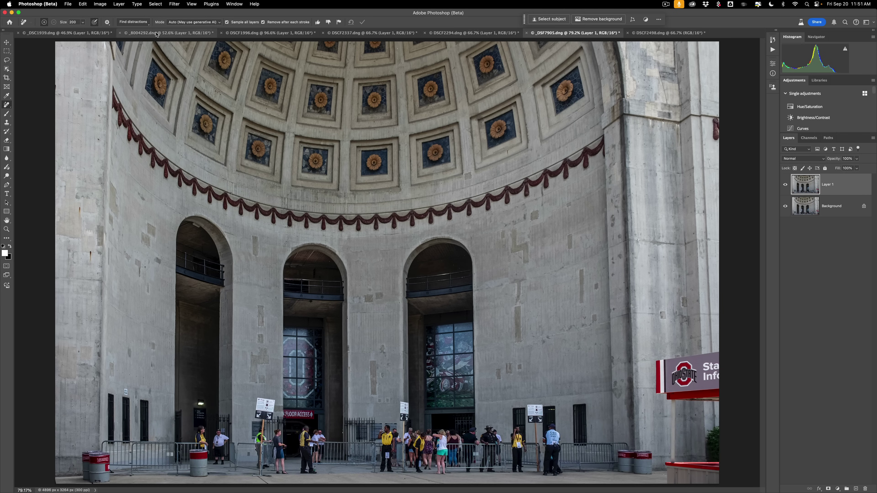
click(122, 33)
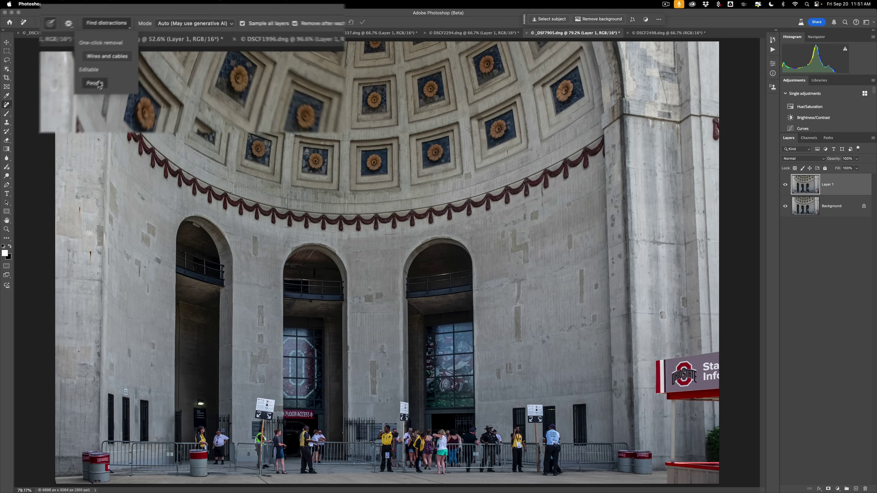
click(128, 63)
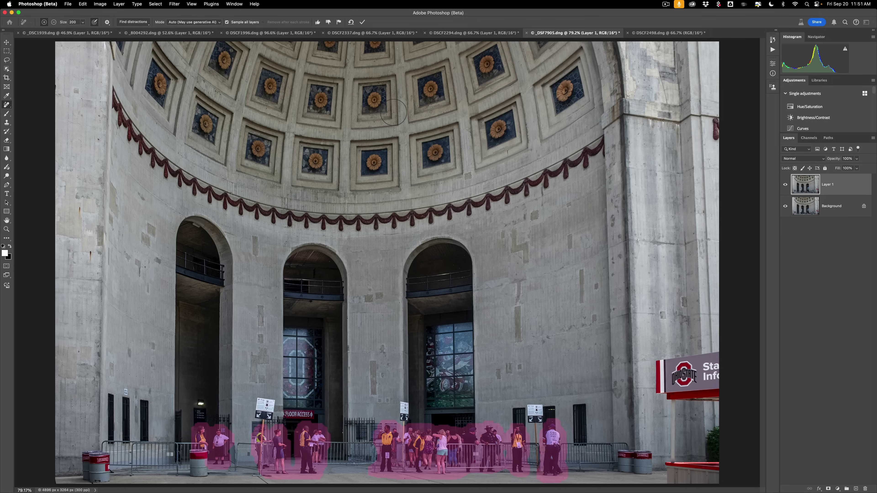
Apply the Remove tool to erase the marked crowd along the barricades
key(Return)
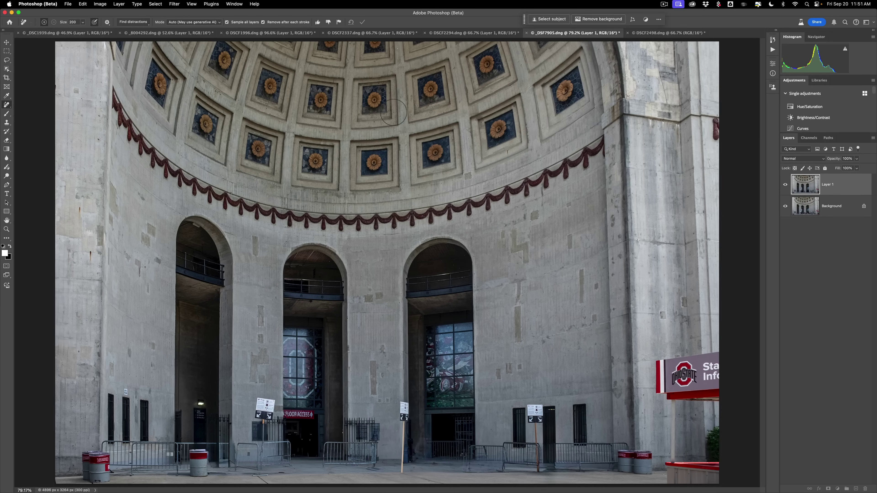
Zoom in and pan across the cleaned rotunda, fit it to screen, then switch to DSCF2498
key(super+equal)
key(super+equal)
key(super+equal)
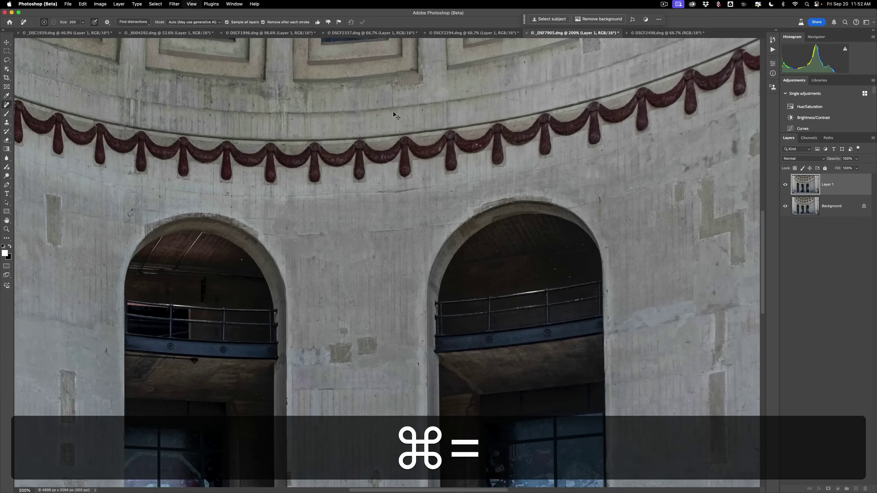
scroll(394, 112, down, 15)
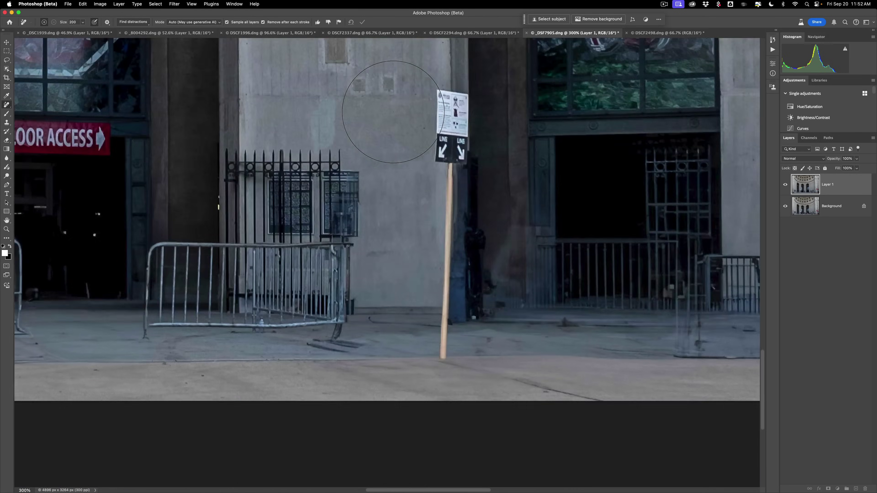
scroll(401, 108, up, 5)
scroll(513, 157, right, 5)
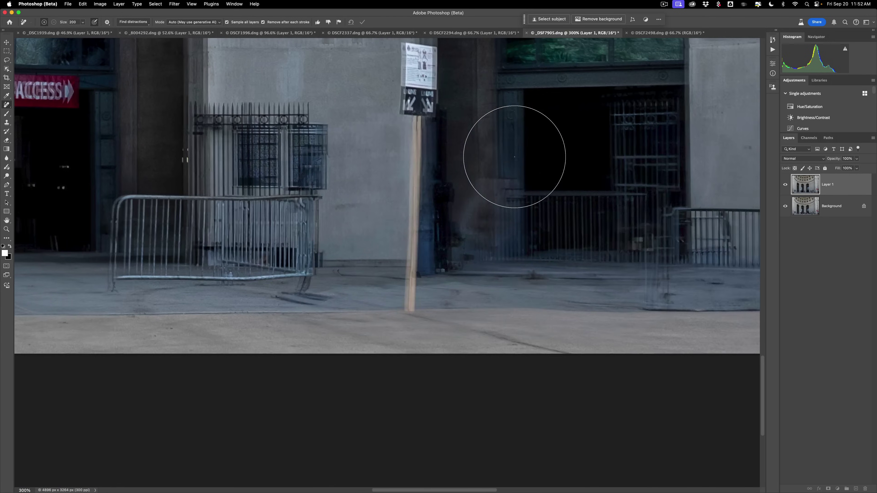
scroll(514, 157, right, 5)
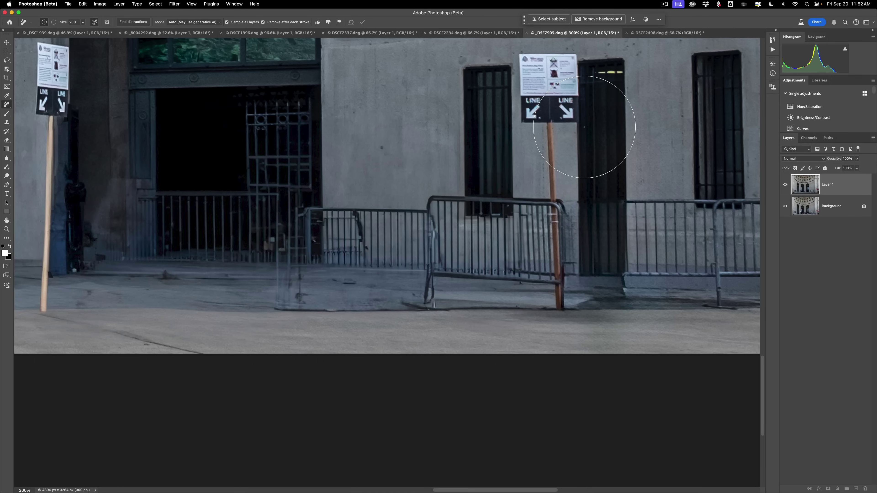
scroll(606, 227, right, 10)
scroll(606, 227, left, 15)
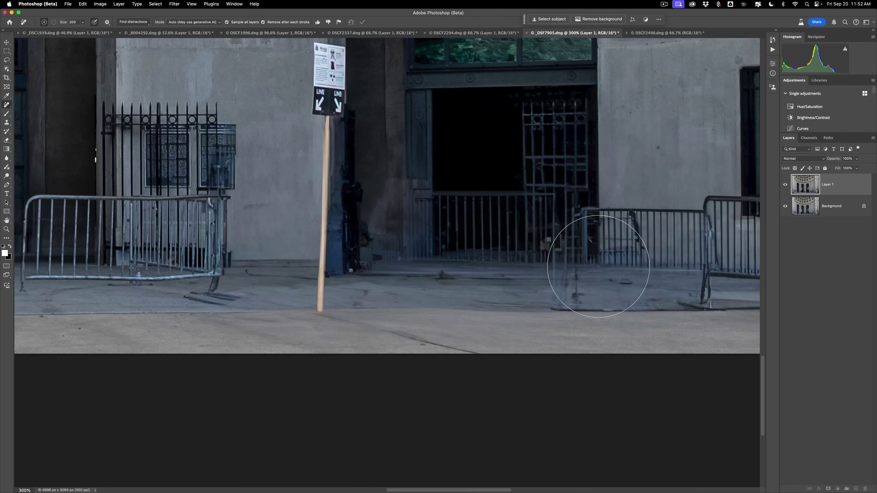
scroll(476, 255, left, 10)
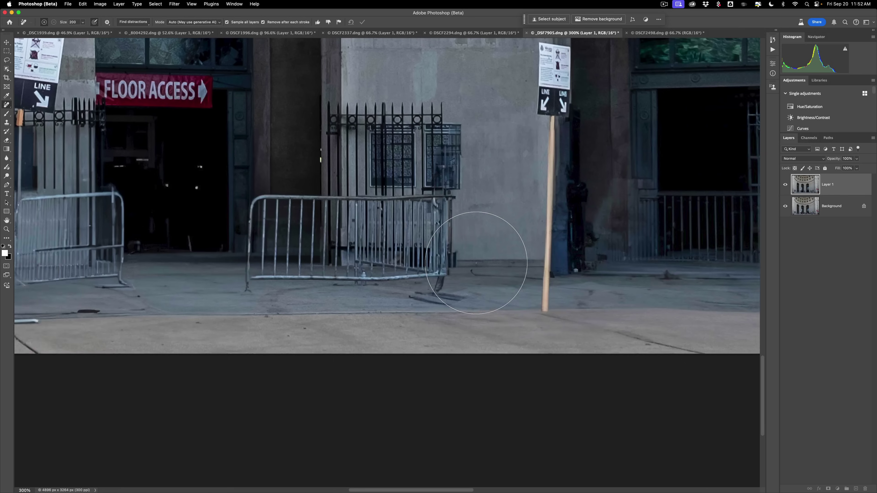
scroll(475, 262, left, 7)
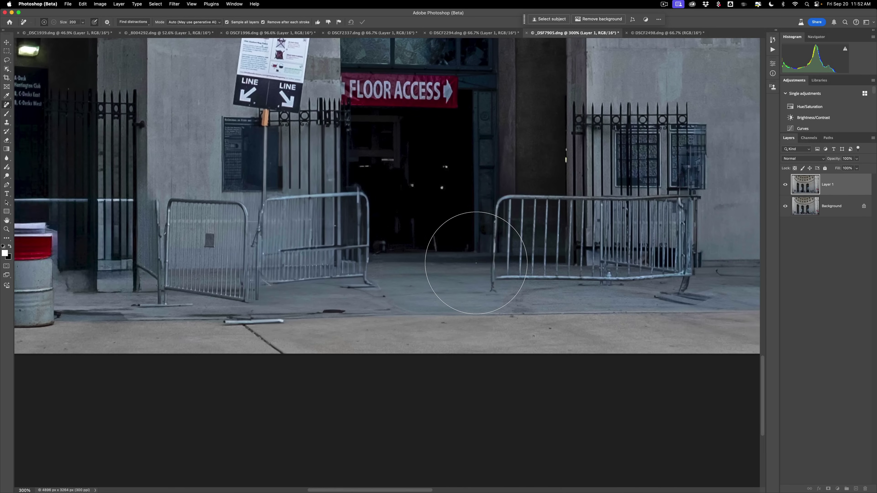
scroll(476, 263, left, 8)
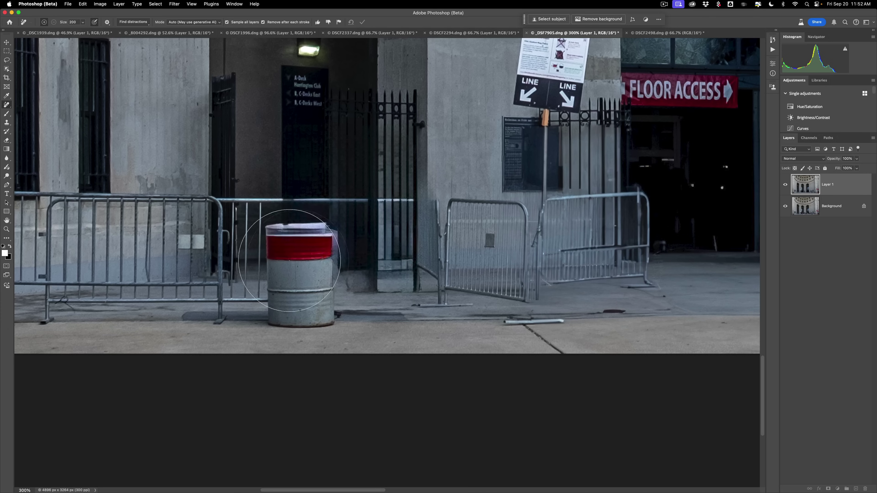
scroll(283, 210, down, 1)
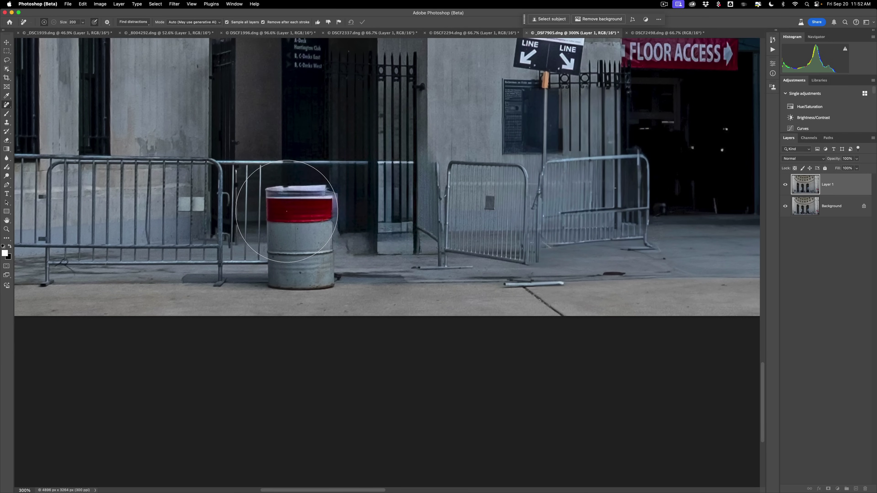
scroll(283, 210, left, 5)
scroll(286, 211, right, 1)
scroll(286, 210, right, 6)
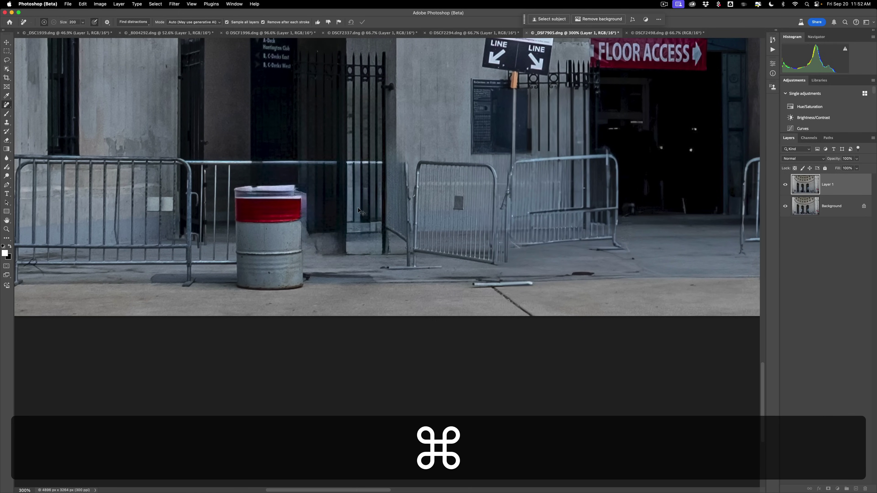
key(super+0)
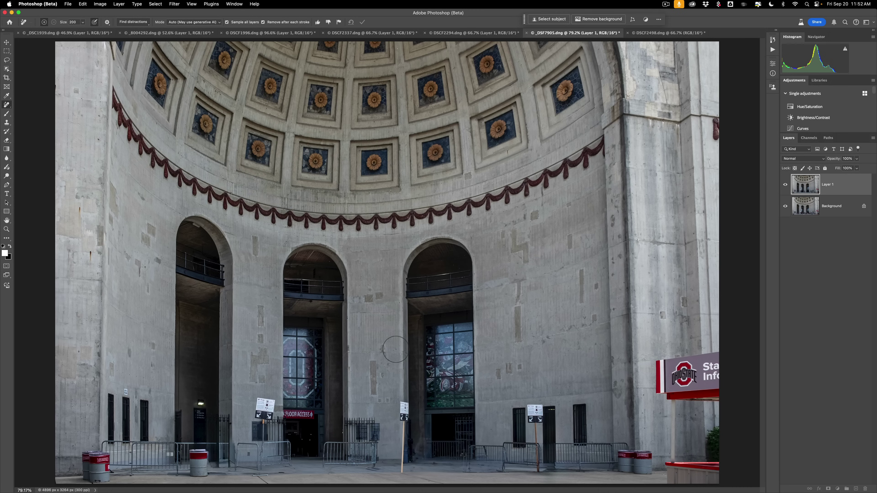
click(656, 35)
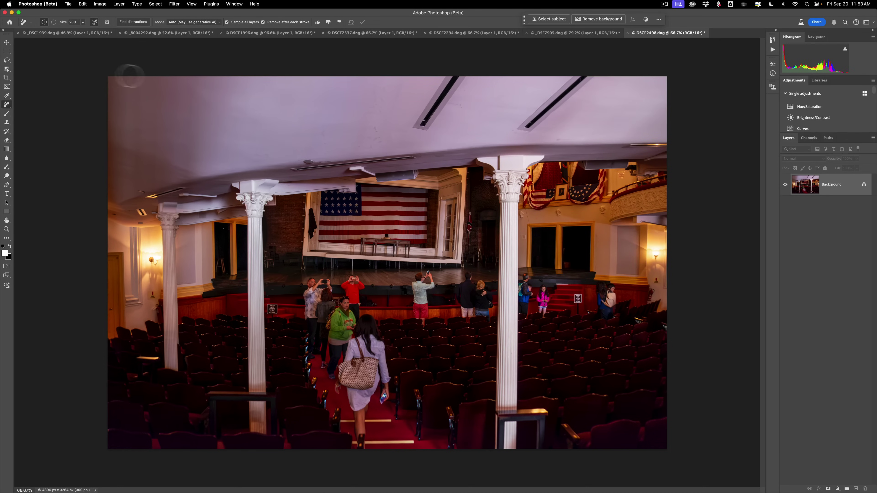
Duplicate the auditorium photo to Layer 1 and detect its people with Find distractions > People
key(super+j)
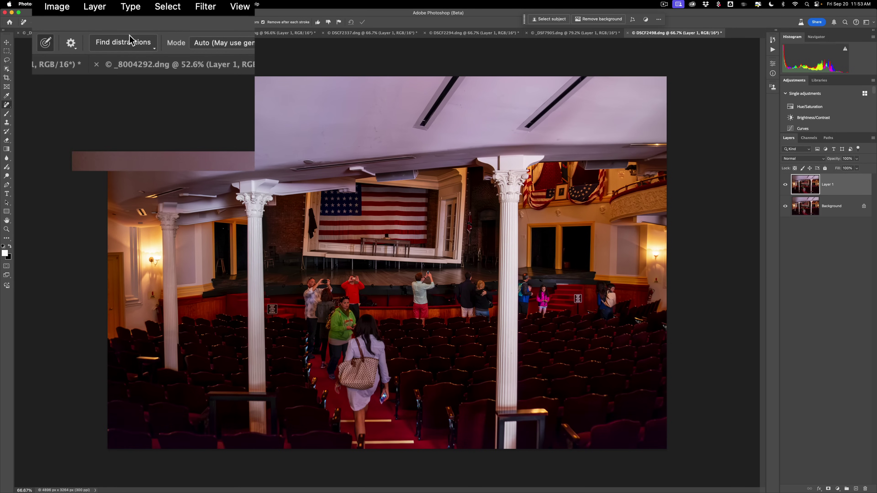
click(126, 42)
click(121, 119)
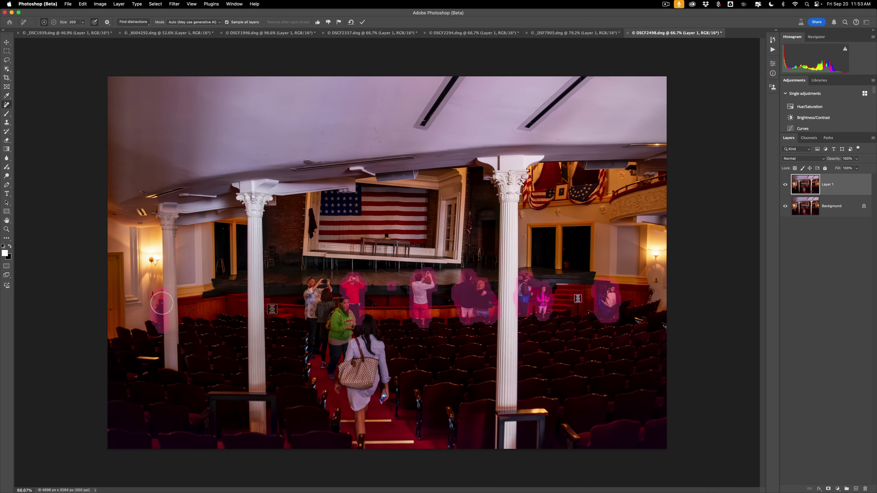
Unmask the left-wall figure, then at brush size 125 mark the woman with the bag and the green-jacket woman
click(53, 22)
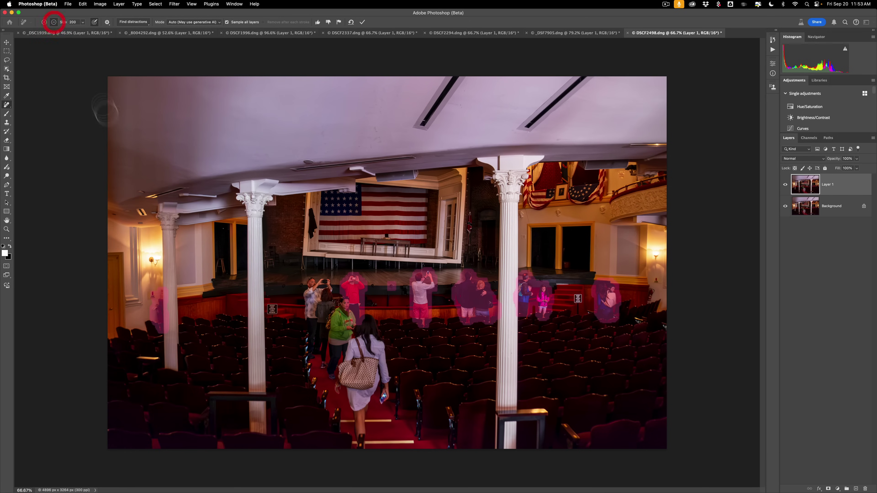
mouse_move(159, 294)
mouse_down()
mouse_move(158, 345)
mouse_move(156, 295)
mouse_move(158, 326)
mouse_up()
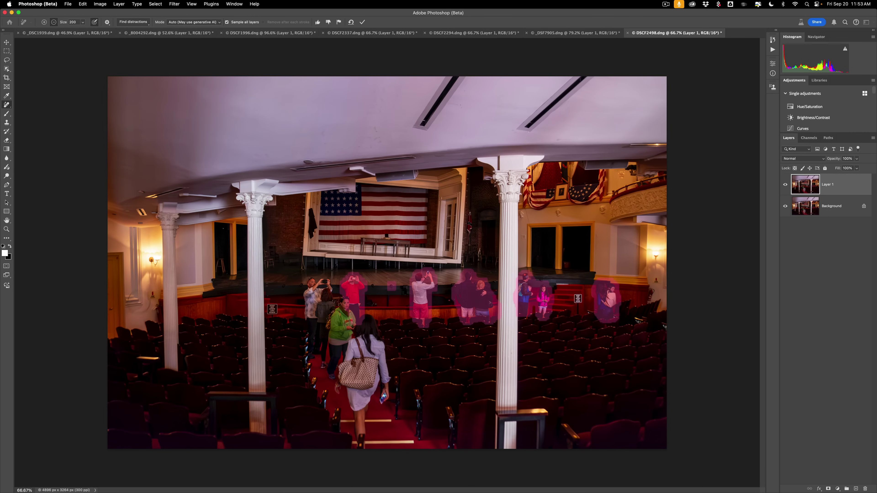
click(45, 22)
key(bracketleft)
key(bracketleft)
key(bracketleft)
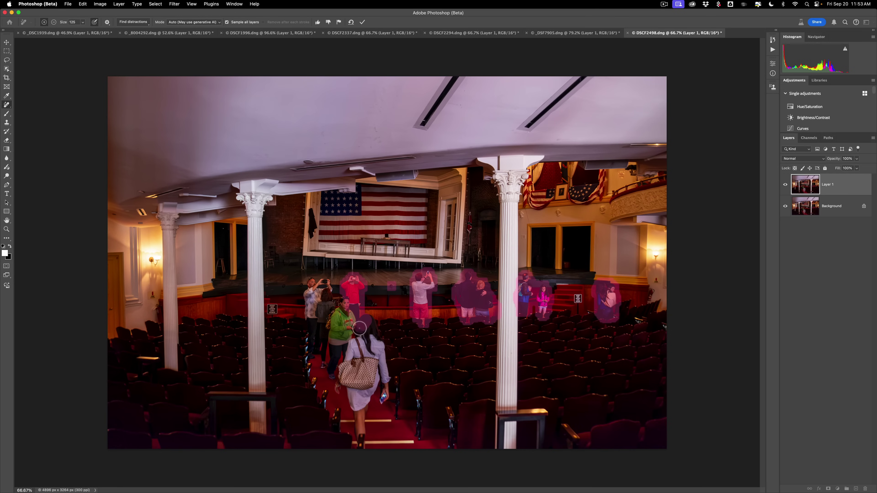
mouse_move(359, 328)
mouse_down()
mouse_move(340, 387)
mouse_move(349, 391)
mouse_move(362, 445)
mouse_move(375, 372)
mouse_move(382, 392)
mouse_move(385, 385)
mouse_move(367, 319)
mouse_move(367, 391)
mouse_move(361, 378)
mouse_up()
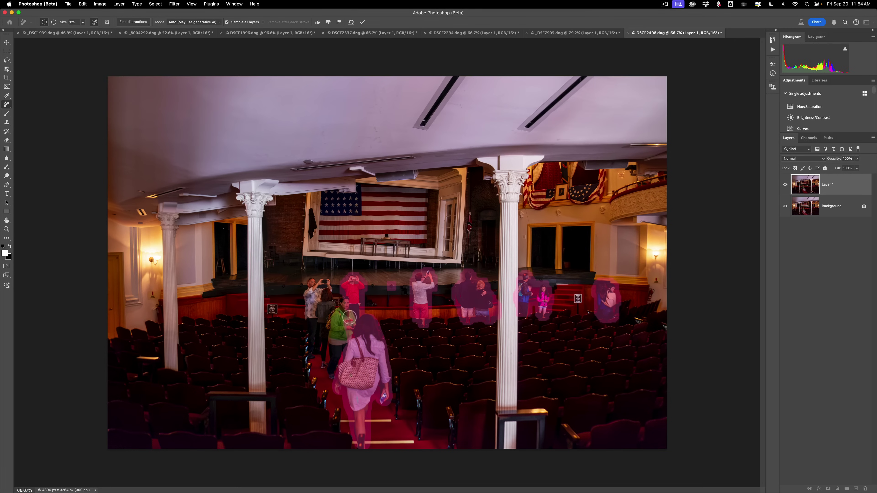
mouse_move(349, 317)
mouse_down()
mouse_move(333, 373)
mouse_move(333, 349)
mouse_move(347, 348)
mouse_move(344, 320)
mouse_move(330, 309)
mouse_move(326, 286)
mouse_move(311, 282)
mouse_move(313, 354)
mouse_move(317, 298)
mouse_move(325, 363)
mouse_move(320, 291)
mouse_up()
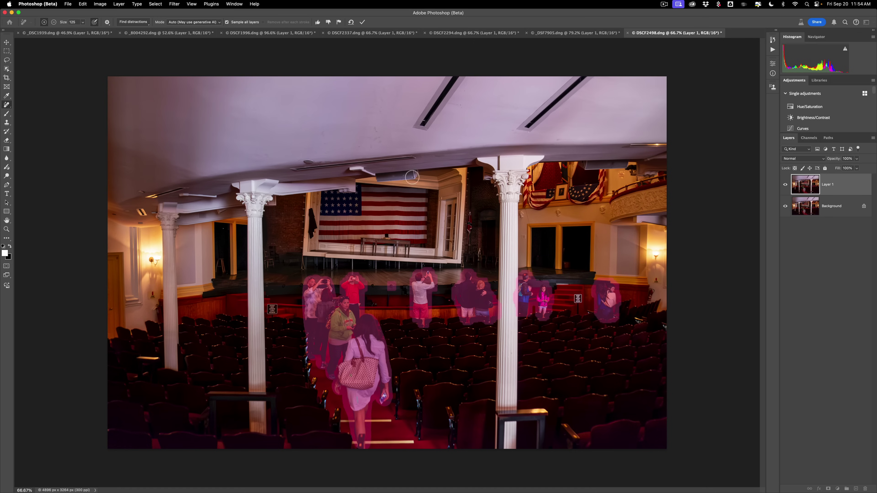
Commit the Remove Tool edit to erase the marked auditorium visitors
click(363, 21)
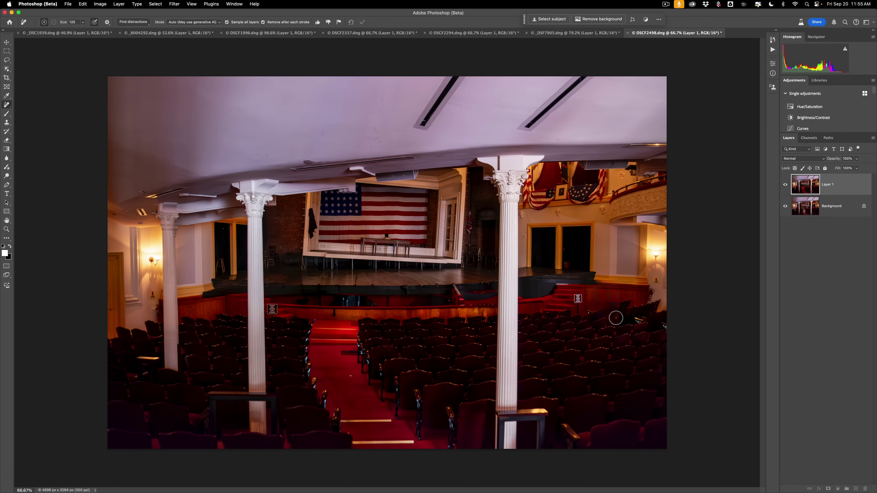
Zoom to 200%, pan over the columns, stage and aisle, then fit and zoom out to 66.7%
key(super)
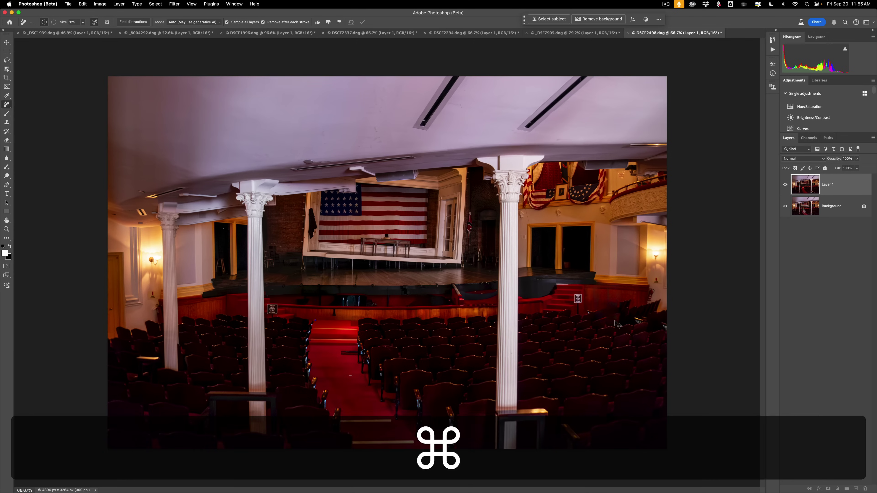
key(super+equal)
key(super+equal)
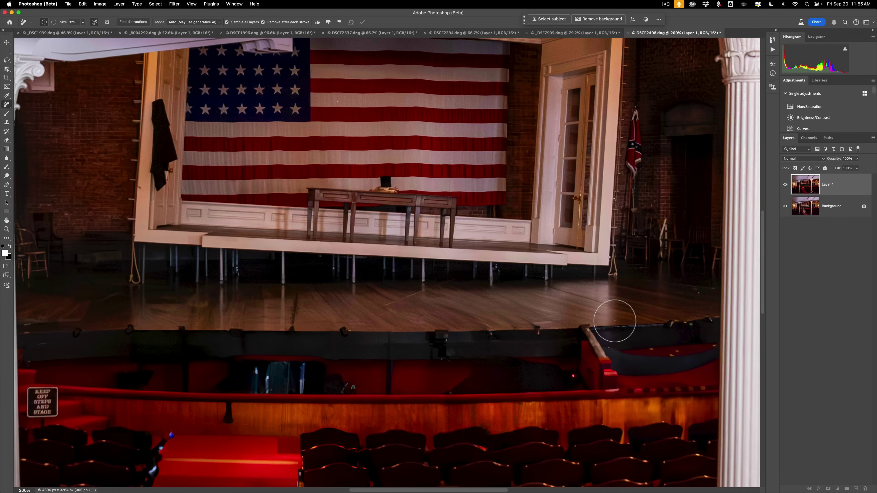
key(space)
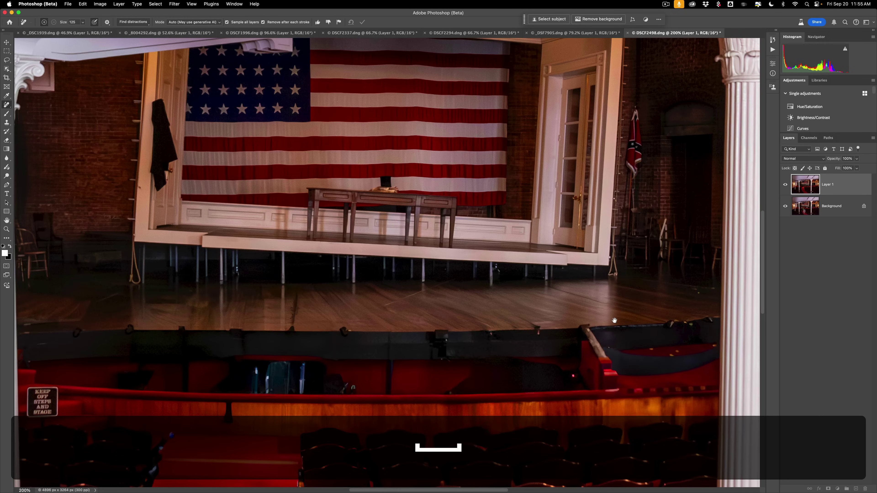
drag(614, 320, 179, 275)
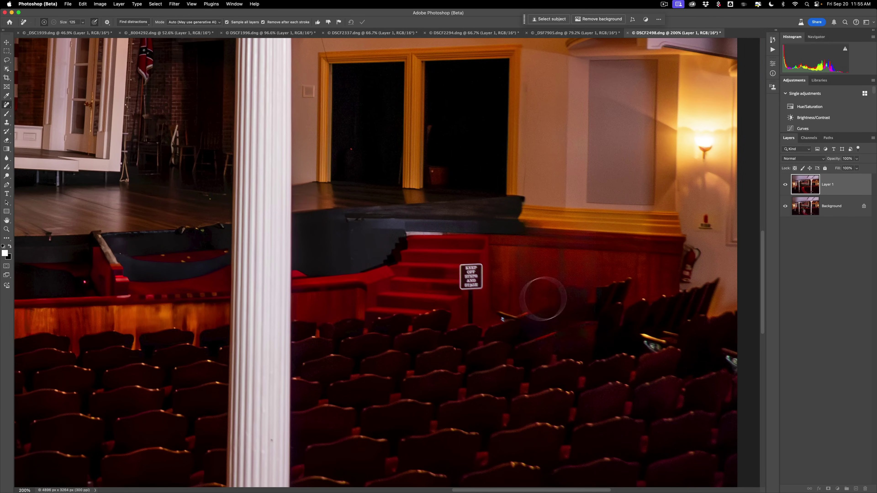
key(space)
drag(366, 307, 701, 294)
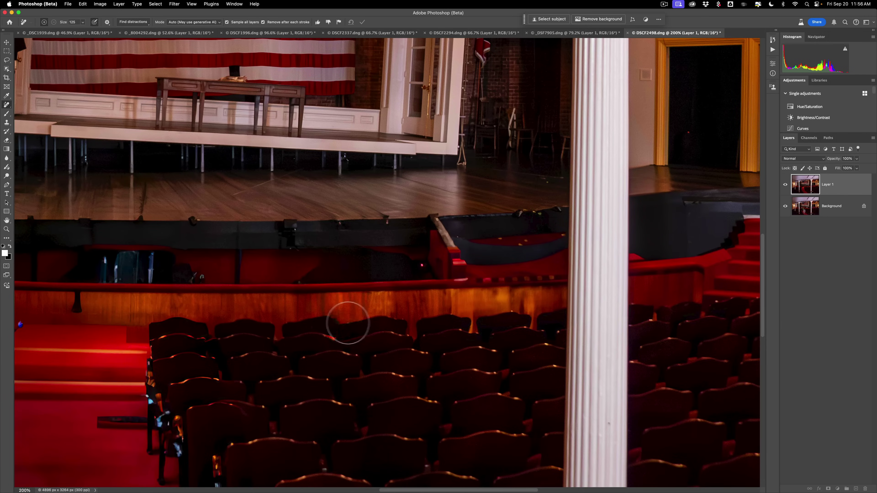
key(space)
drag(317, 360, 498, 222)
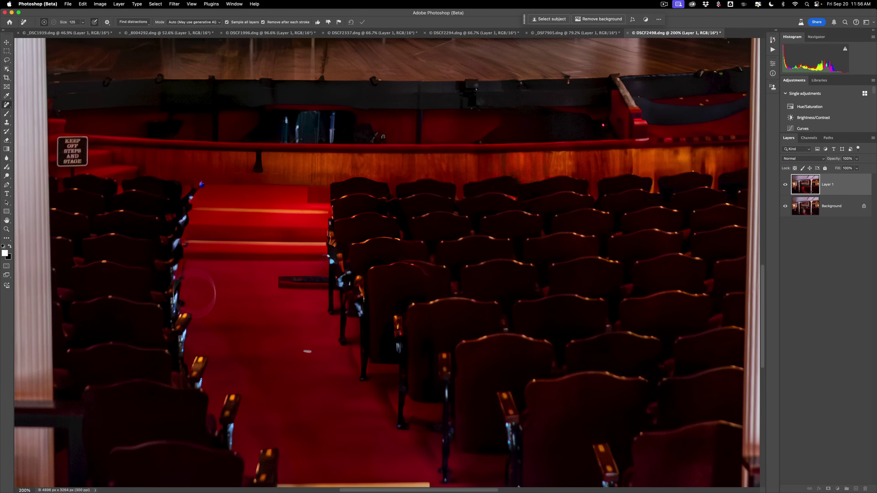
key(space)
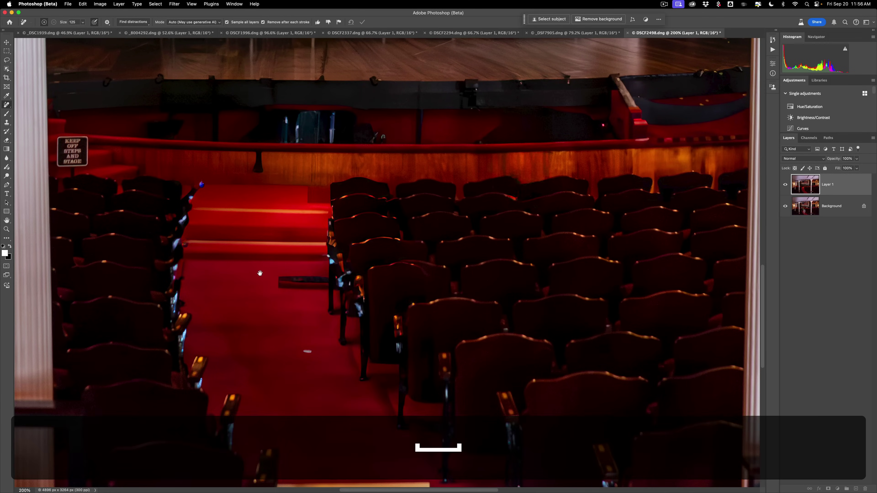
drag(260, 272, 612, 396)
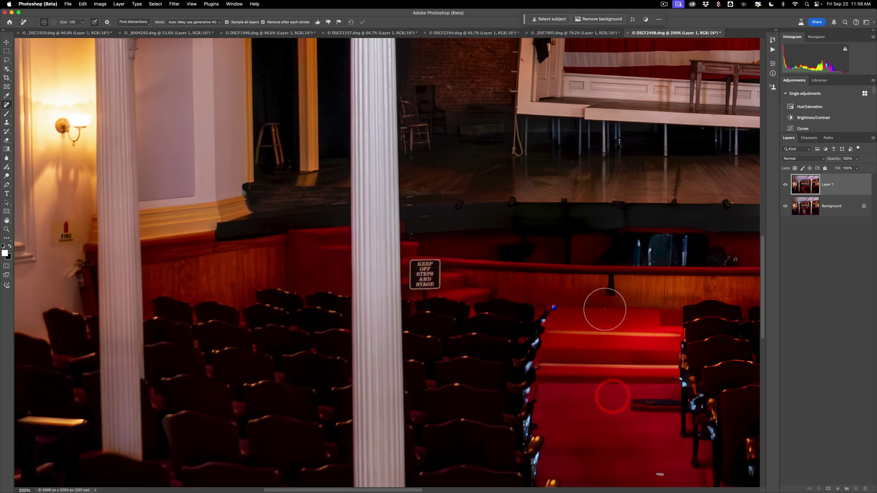
key(super+0)
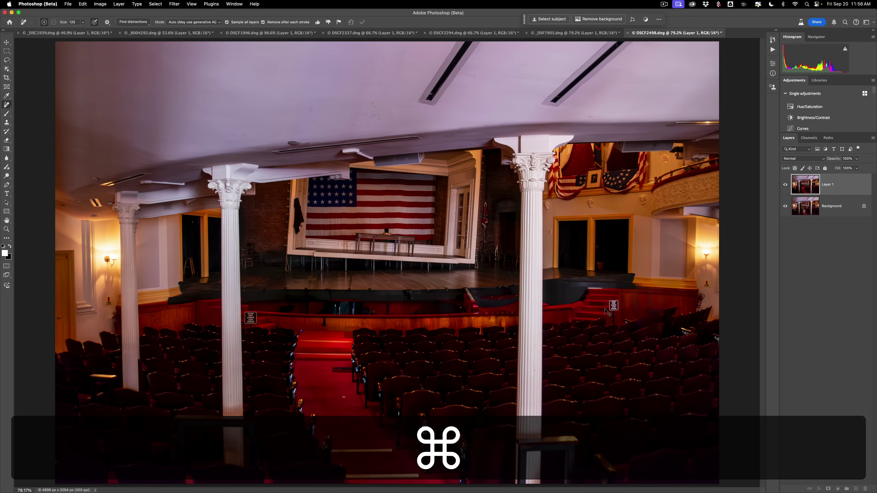
key(super+minus)
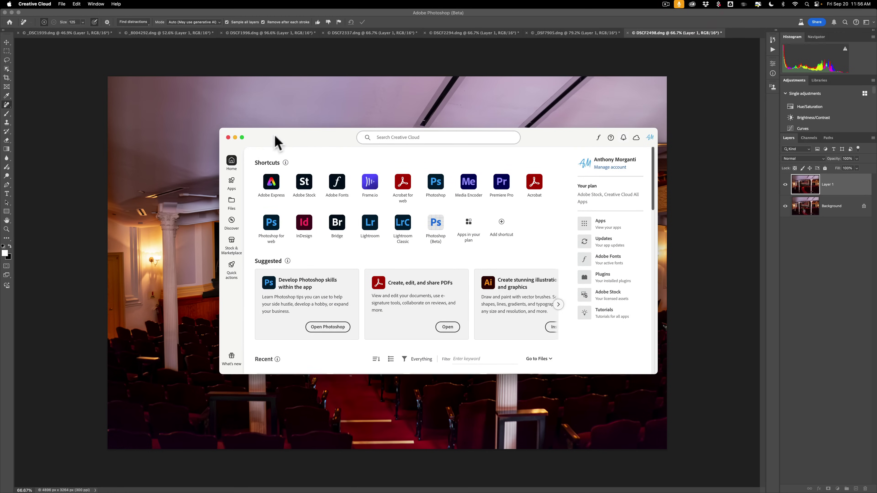
Maximize the Creative Cloud window and show its Apps page
double_click(276, 141)
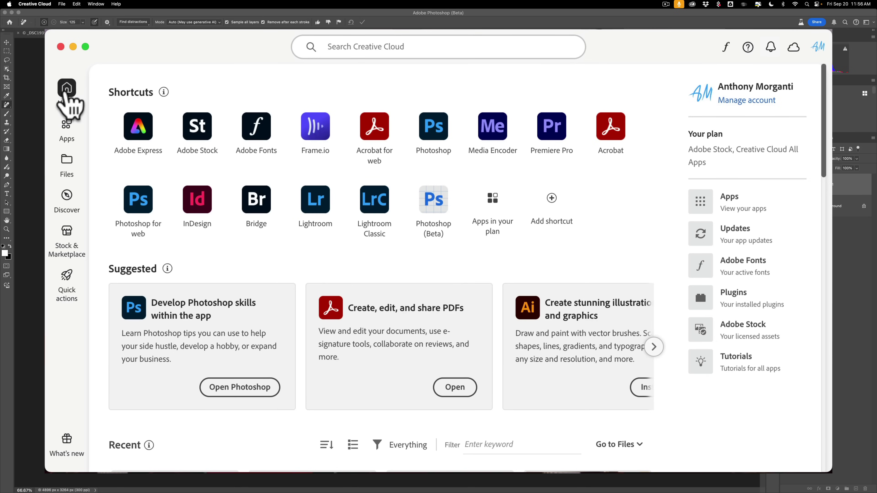
click(66, 125)
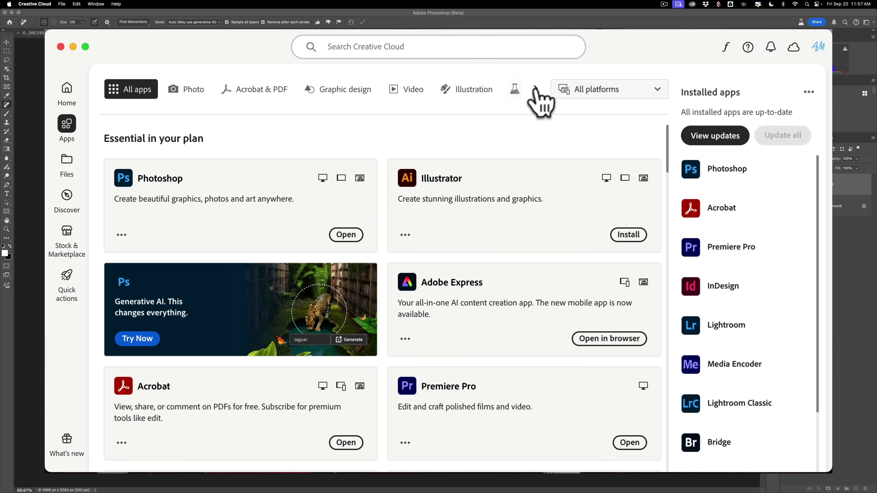
Browse the Creative Cloud Beta category: Photoshop (Beta) installed, Illustrator (Beta) and others available to install
click(536, 89)
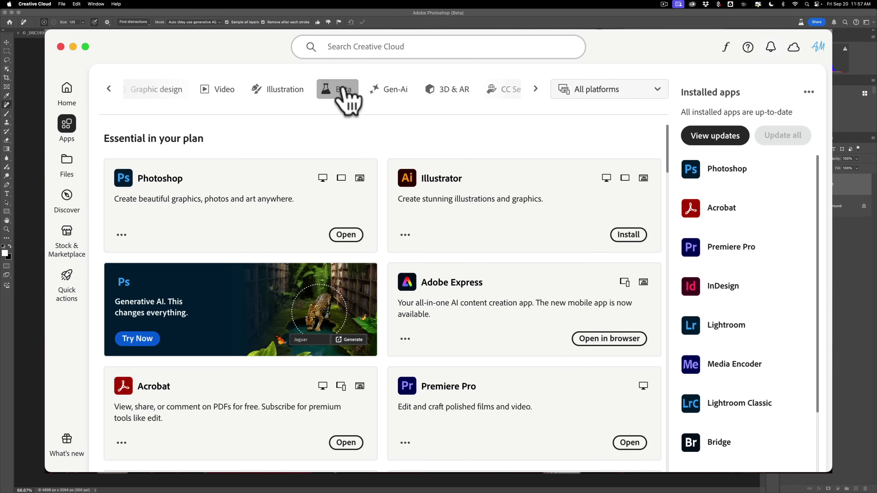
click(332, 89)
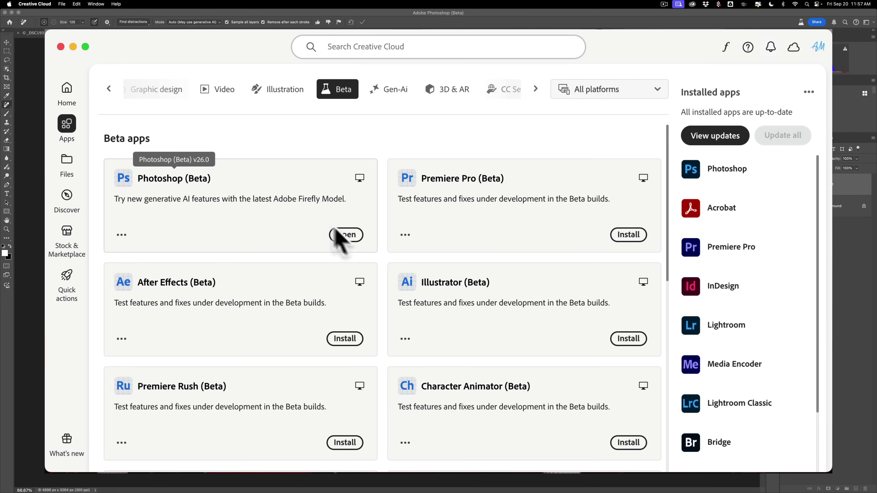
click(343, 235)
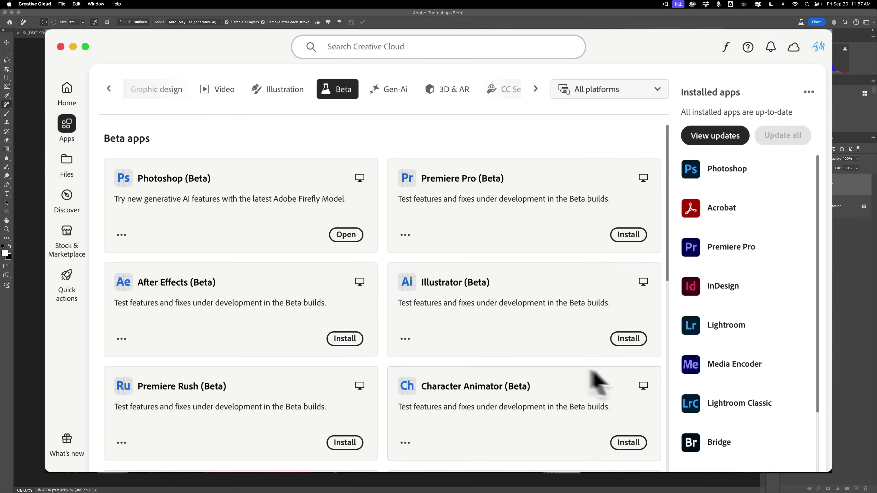
scroll(510, 328, down, 3)
scroll(509, 323, down, 5)
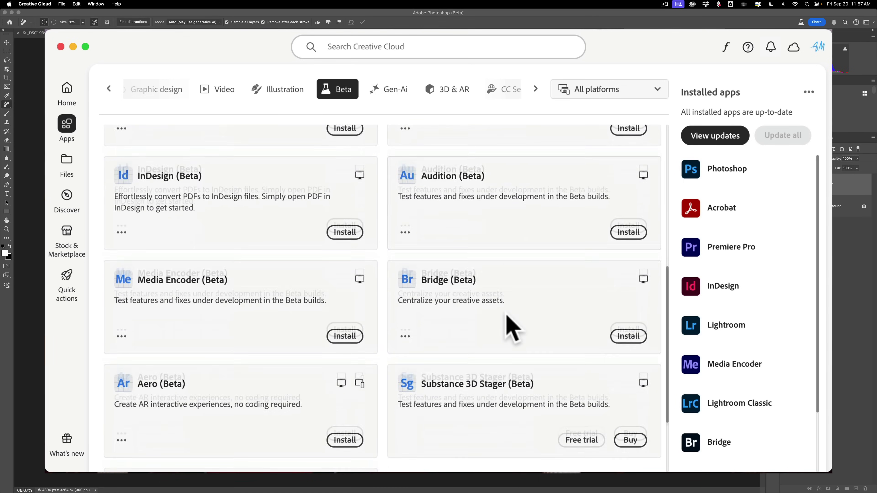
scroll(504, 319, up, 10)
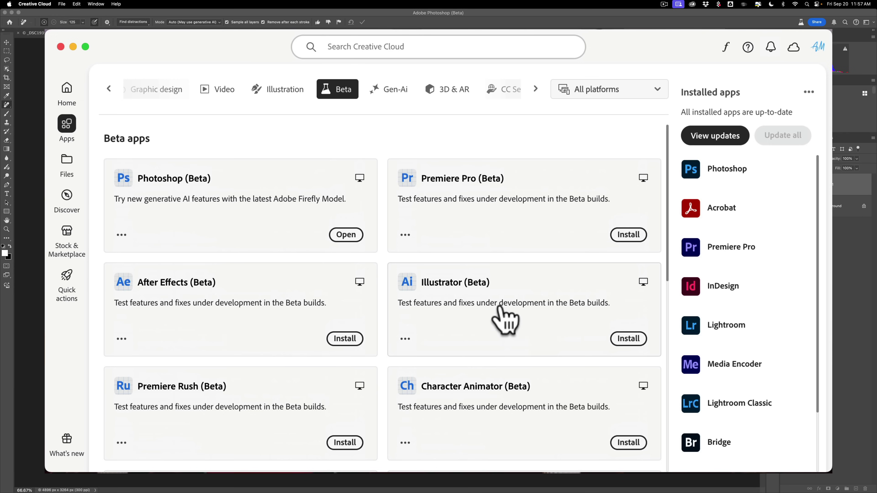
scroll(503, 319, down, 3)
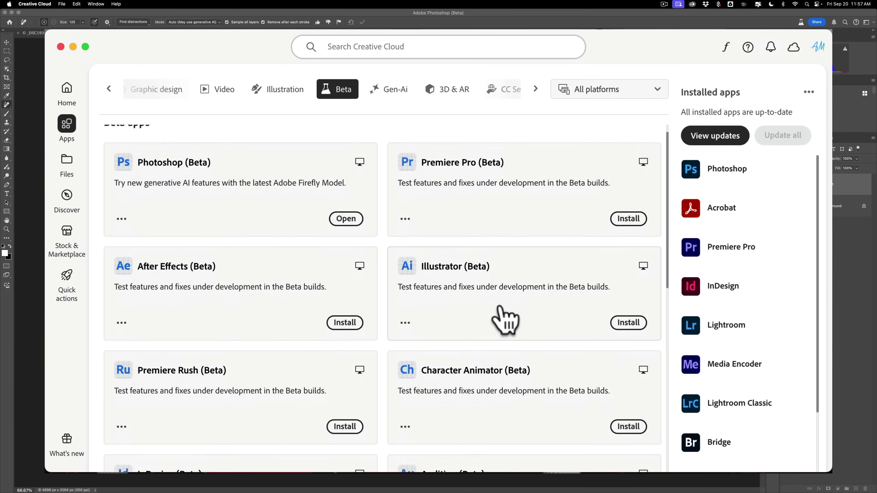
scroll(503, 313, up, 3)
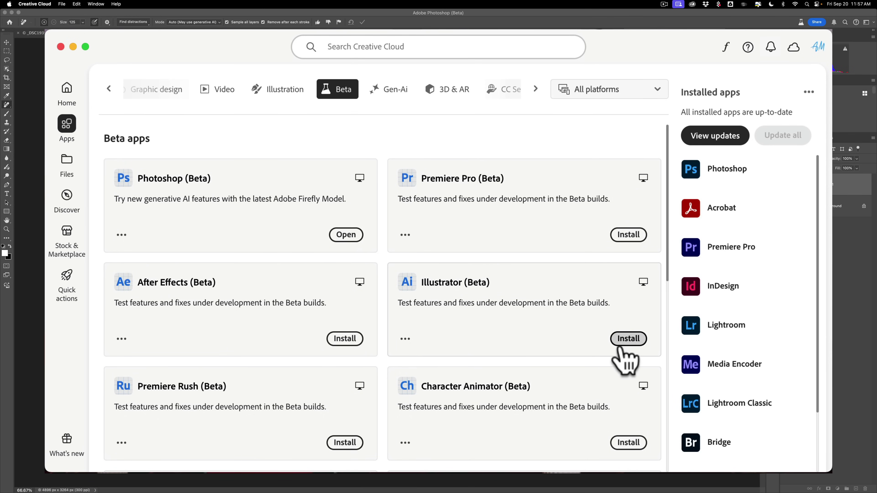
scroll(527, 332, down, 1)
scroll(528, 342, up, 1)
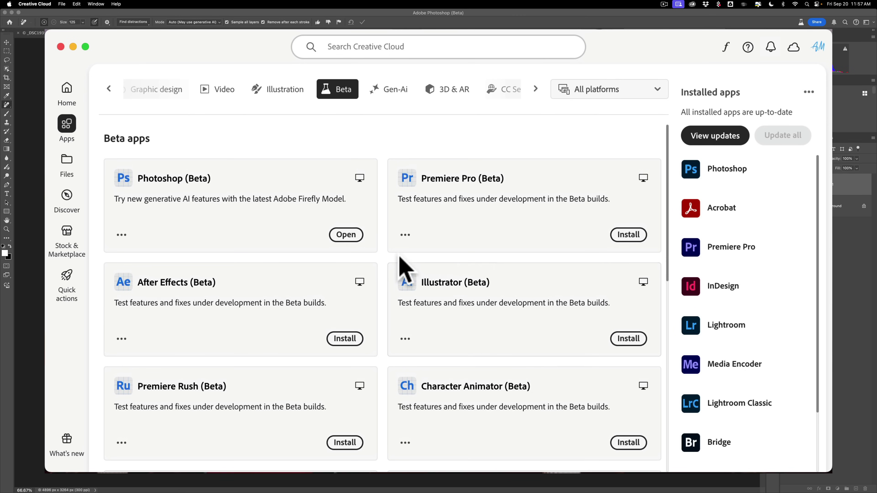